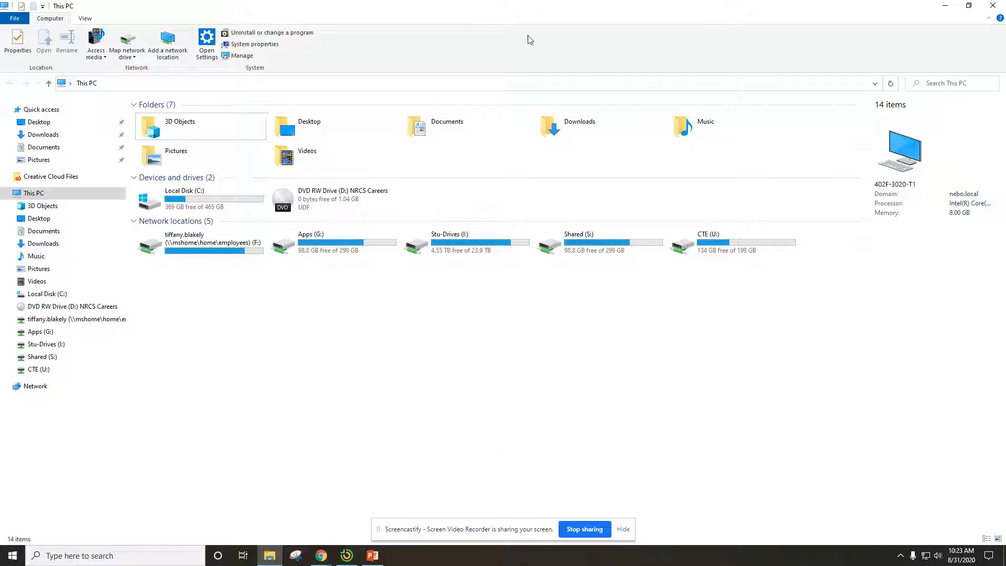
- Clear the open windows off the desktop, switch to File Explorer and open the personal network home drive (F:)
{"action": "left_click", "coordinate": [944, 7]}
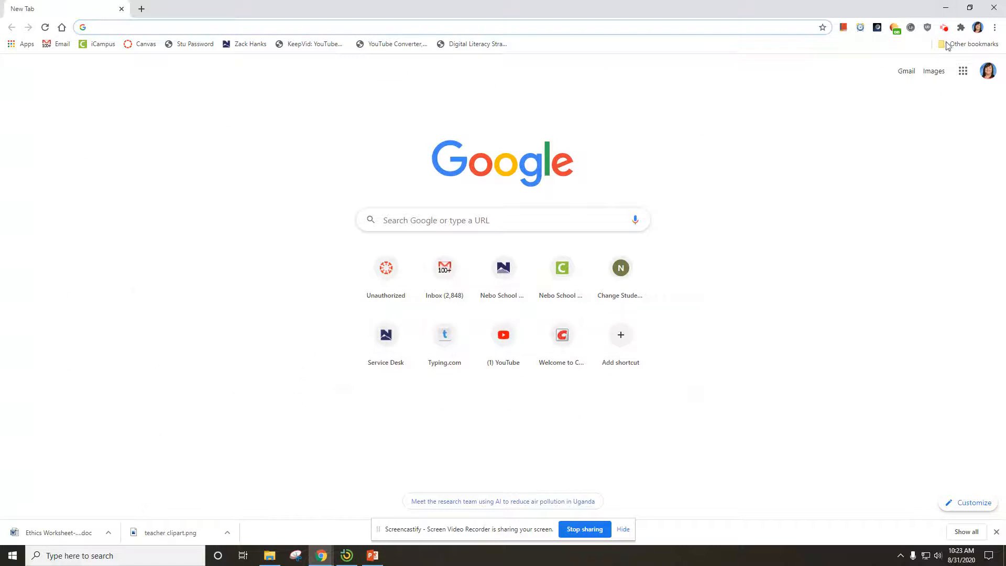
{"action": "left_click", "coordinate": [946, 9]}
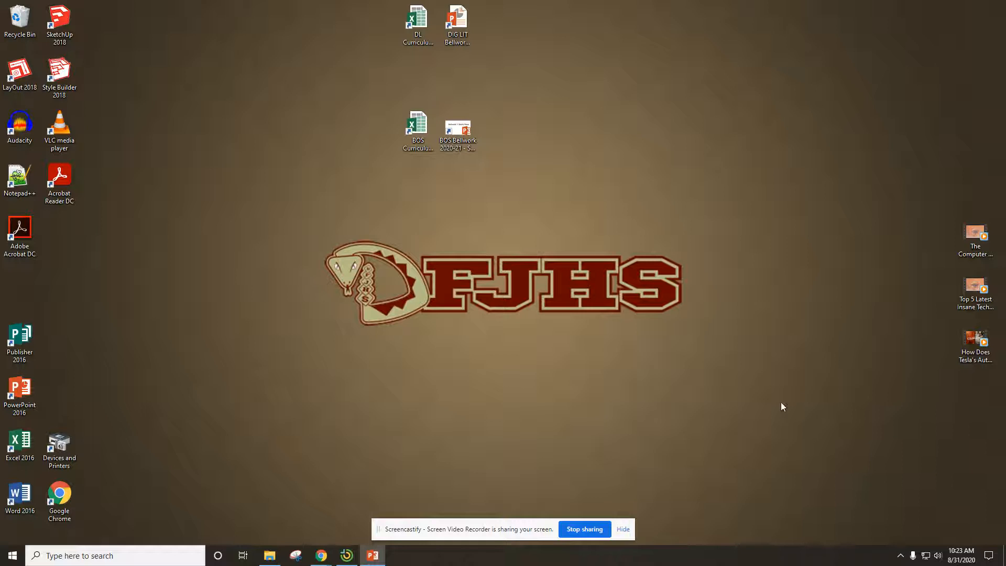
{"action": "left_click", "coordinate": [271, 557]}
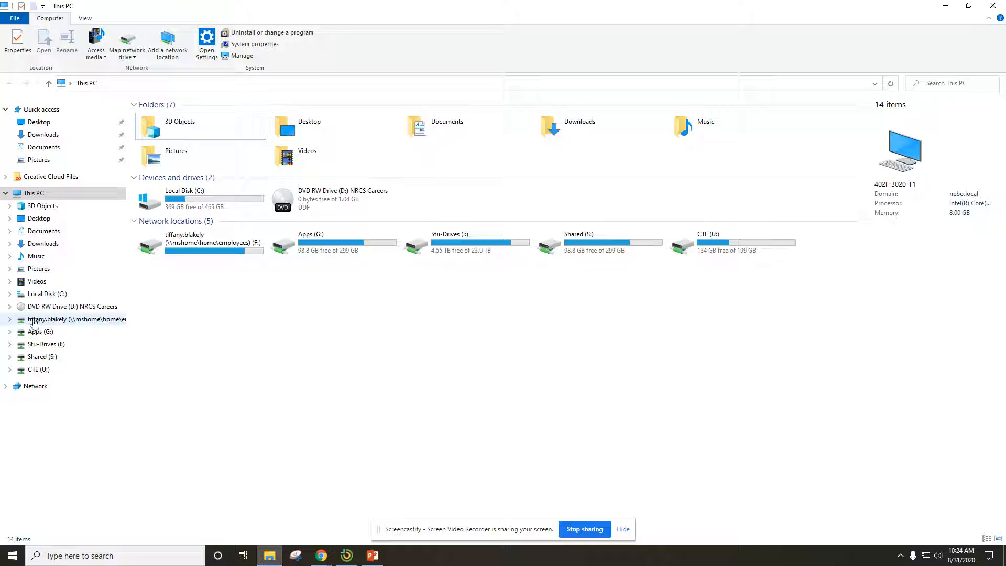
{"action": "left_click", "coordinate": [92, 321]}
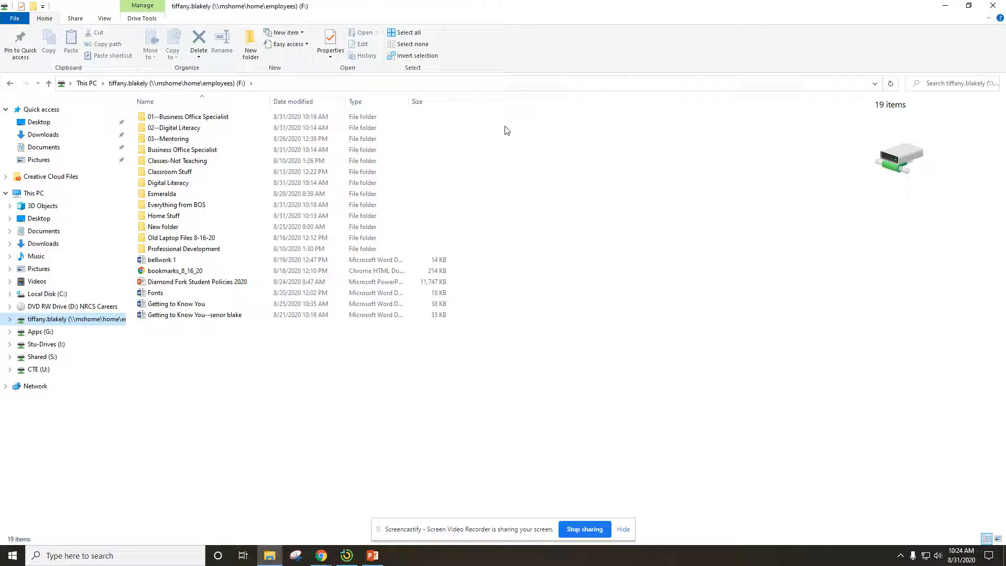
{"action": "right_click", "coordinate": [551, 322]}
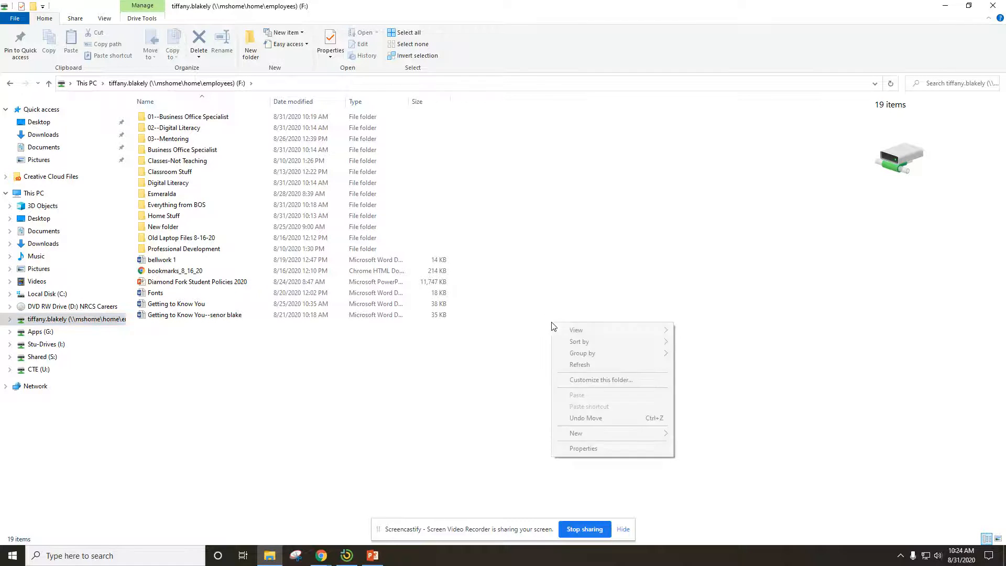
{"action": "mouse_move", "coordinate": [580, 437]}
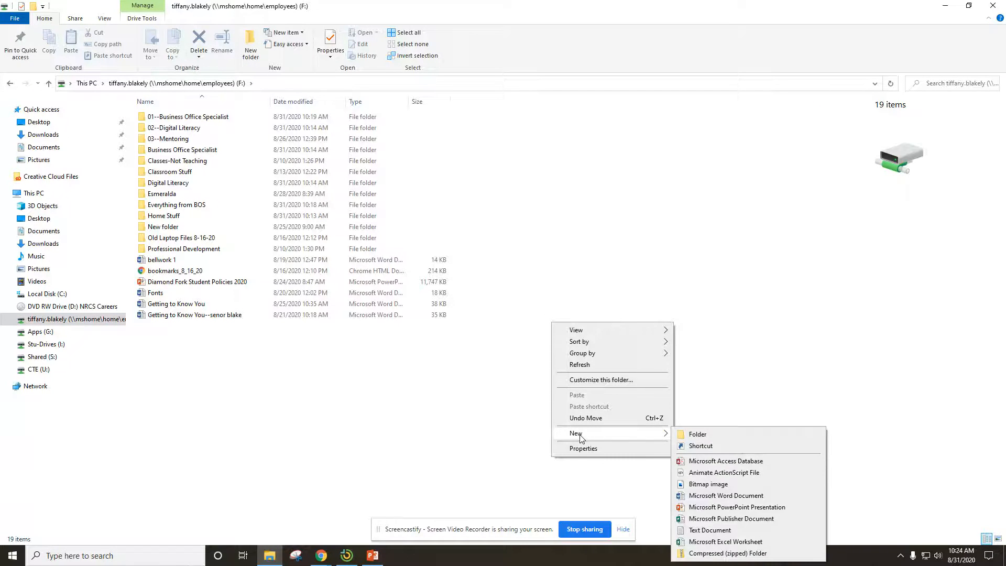
{"action": "left_click", "coordinate": [582, 242]}
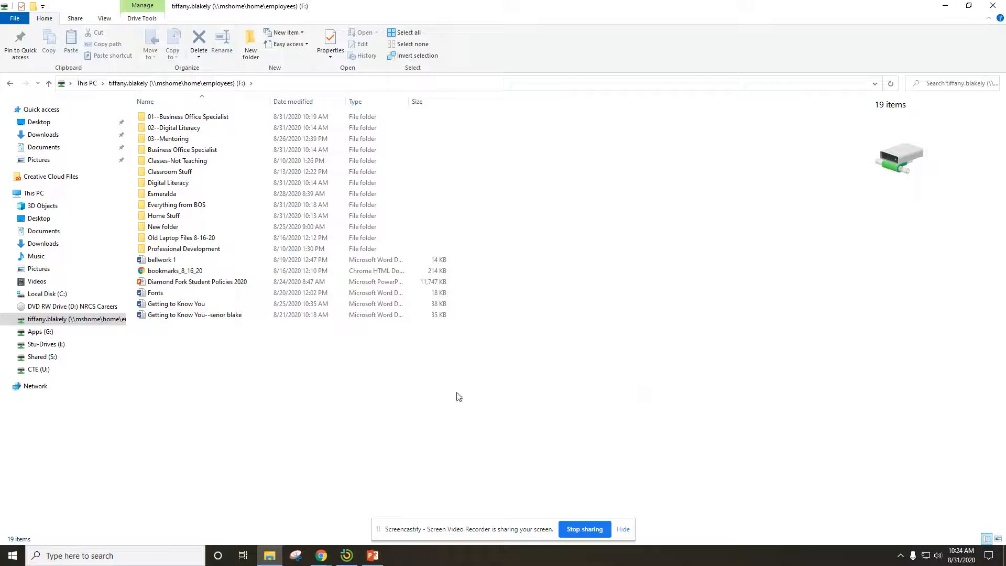
- Create a new folder in the root of the F: drive
{"action": "right_click", "coordinate": [545, 407]}
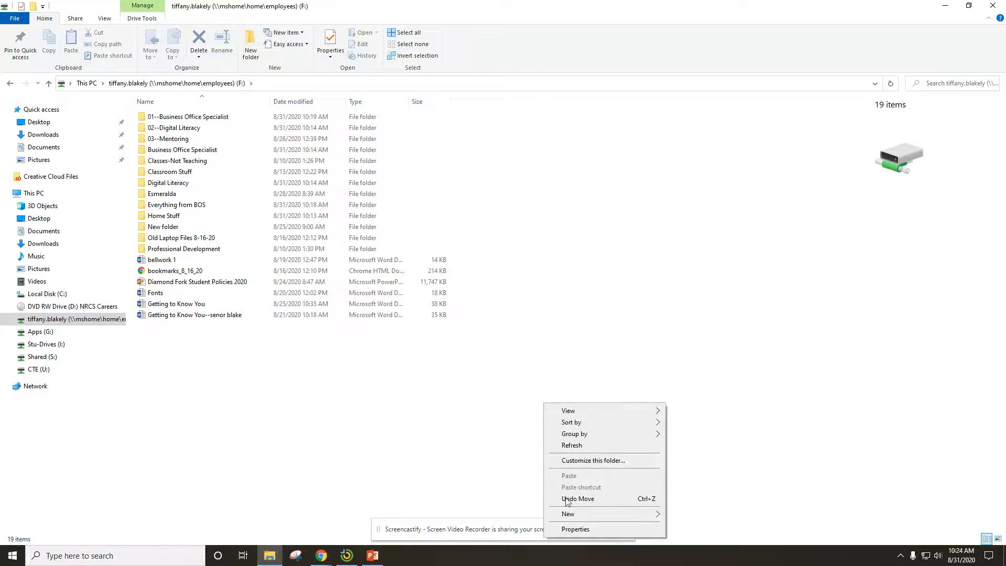
{"action": "mouse_move", "coordinate": [569, 514]}
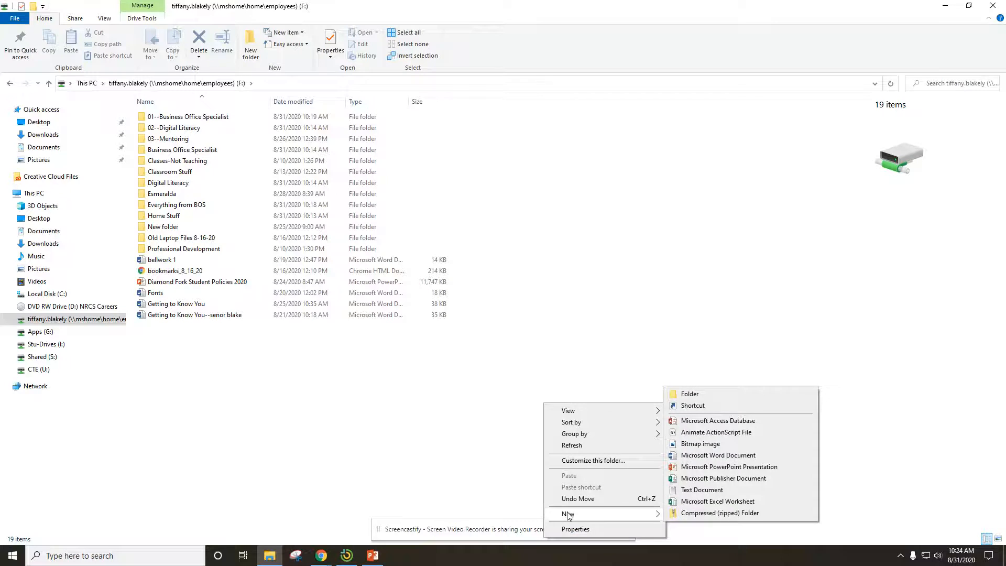
{"action": "left_click", "coordinate": [707, 396]}
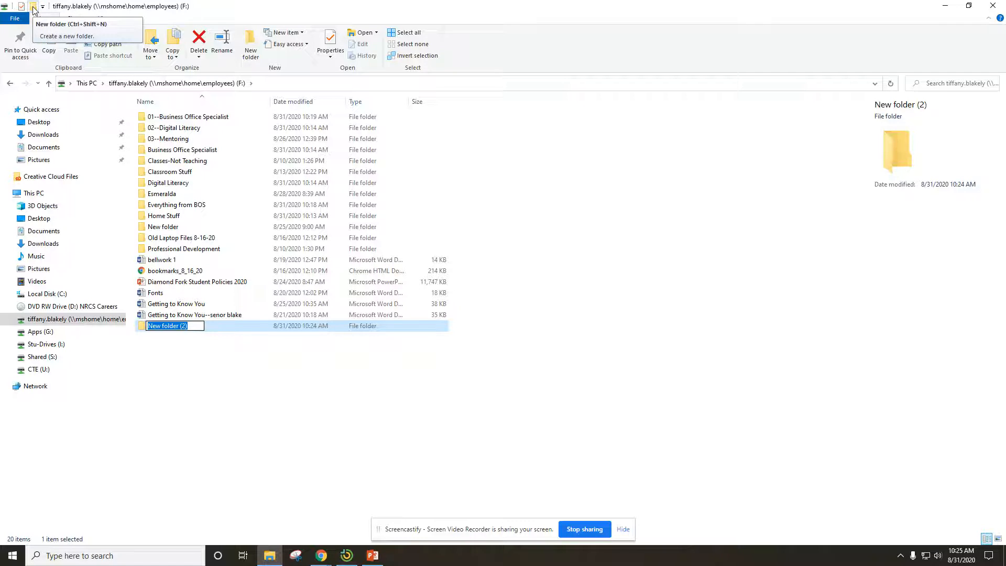
- Try to name the new folder Business Office Specialist, declining to merge it with the existing folder
{"action": "type", "text": "Business Office Spec"}
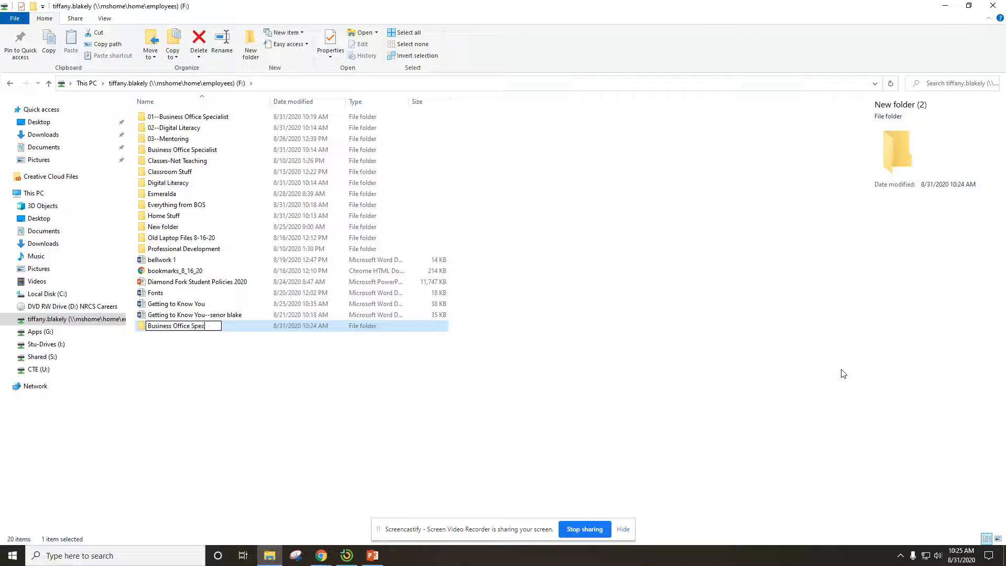
{"action": "type", "text": "ialist"}
{"action": "key", "text": "Return"}
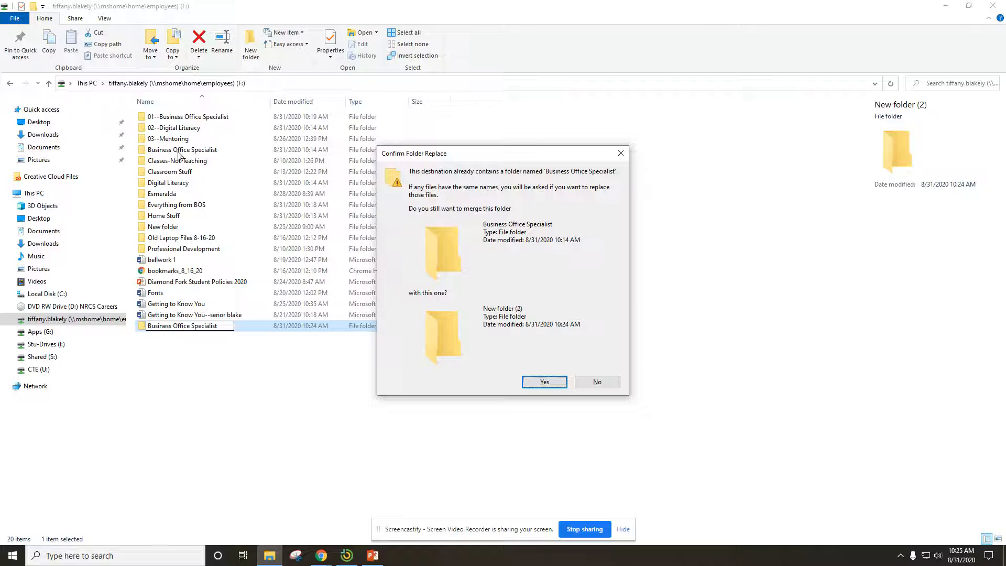
{"action": "left_click", "coordinate": [601, 382]}
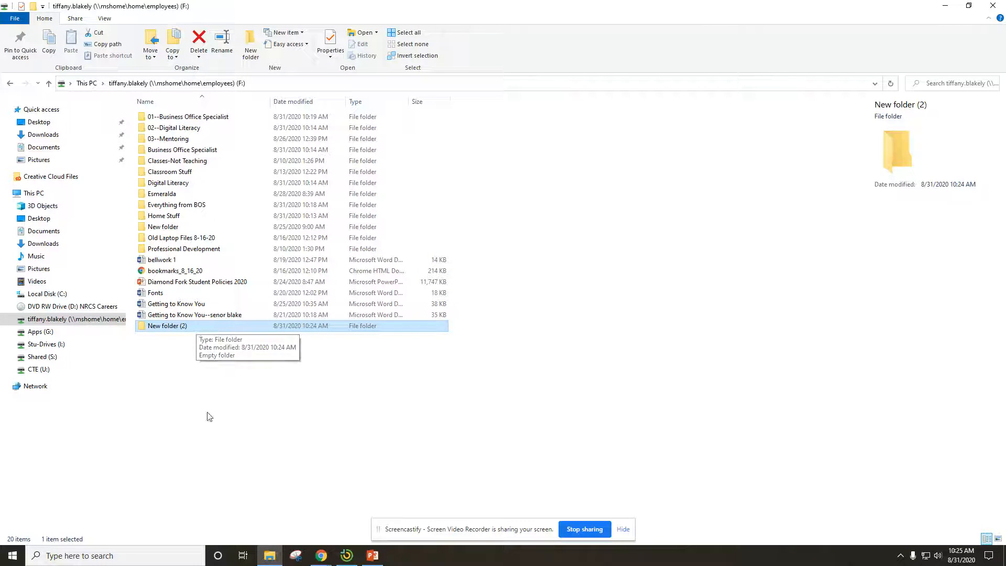
- Rename the folder New folder (2) on the F: drive as BOS
{"action": "left_click", "coordinate": [199, 382]}
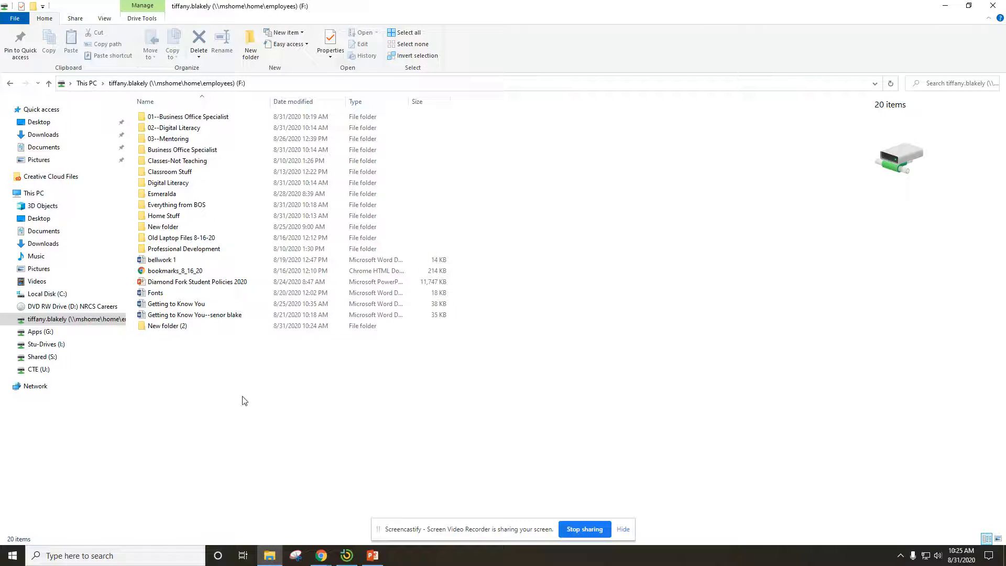
{"action": "left_click", "coordinate": [204, 330]}
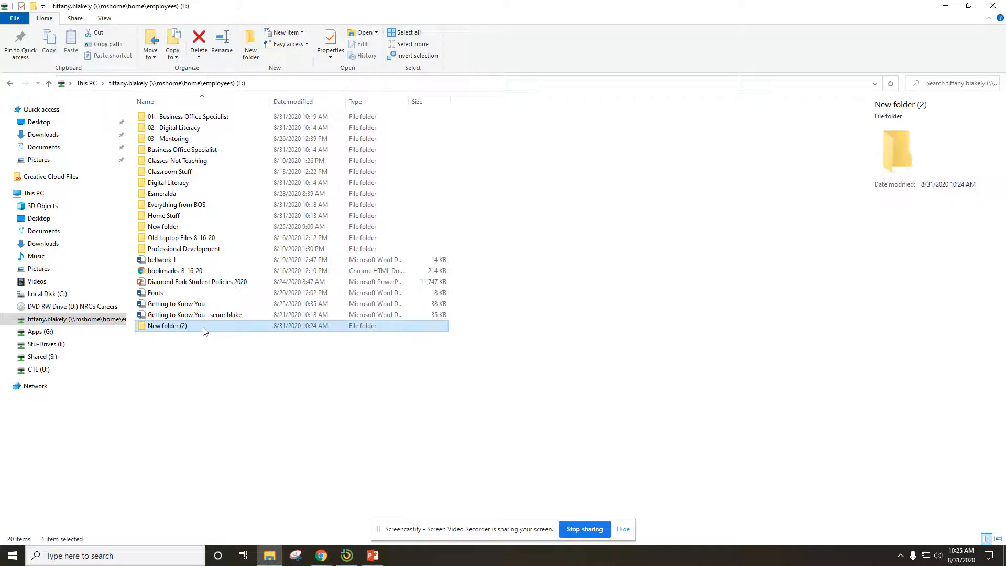
{"action": "right_click", "coordinate": [244, 326]}
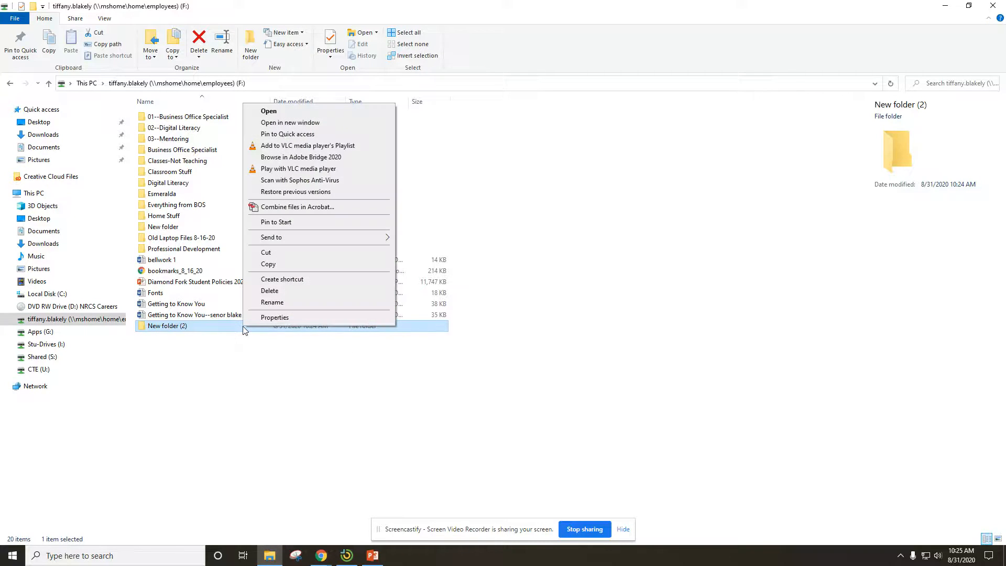
{"action": "left_click", "coordinate": [272, 303]}
{"action": "type", "text": "BOS"}
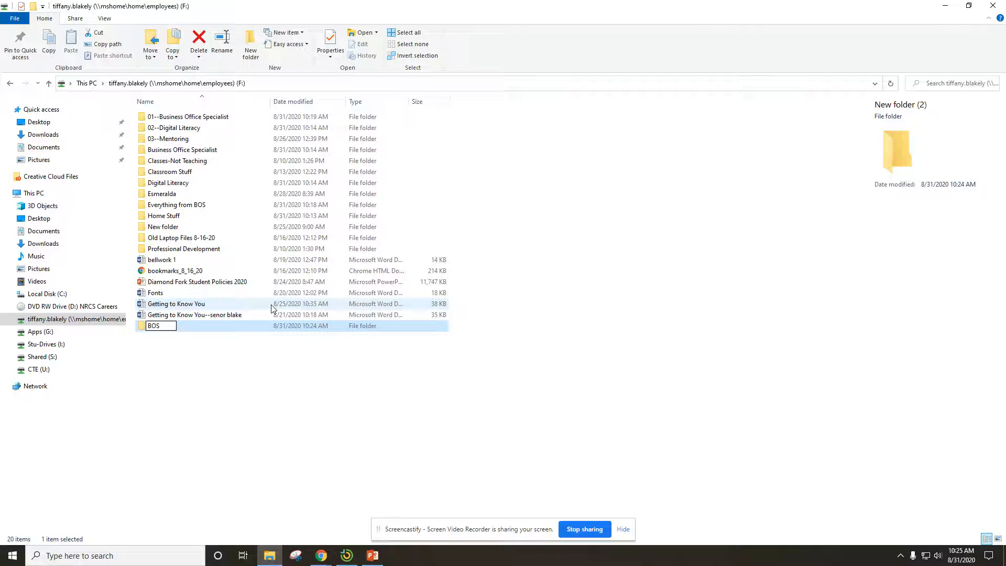
{"action": "key", "text": "Return"}
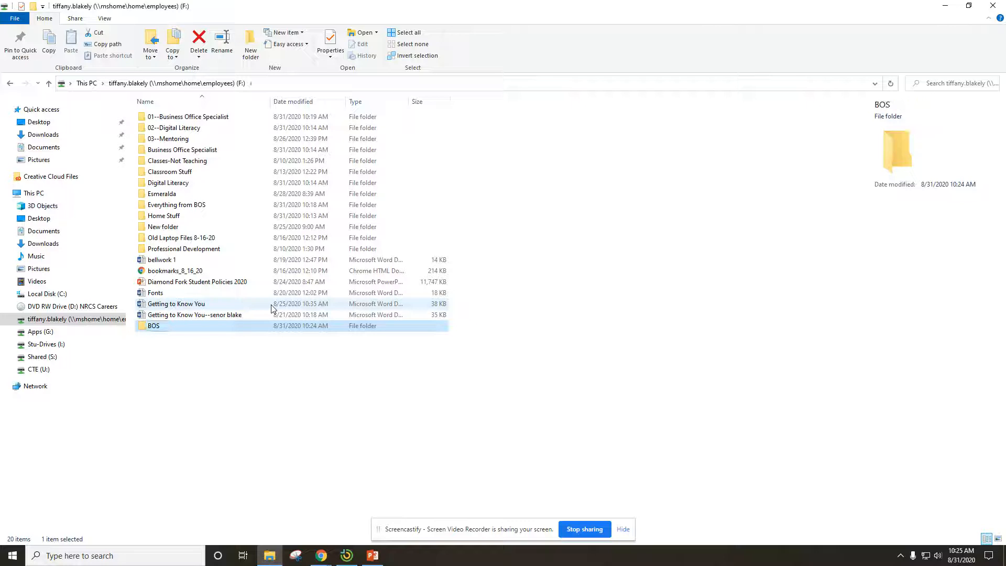
- Open the BOS folder and create five new folders with default names inside it
{"action": "double_click", "coordinate": [187, 325]}
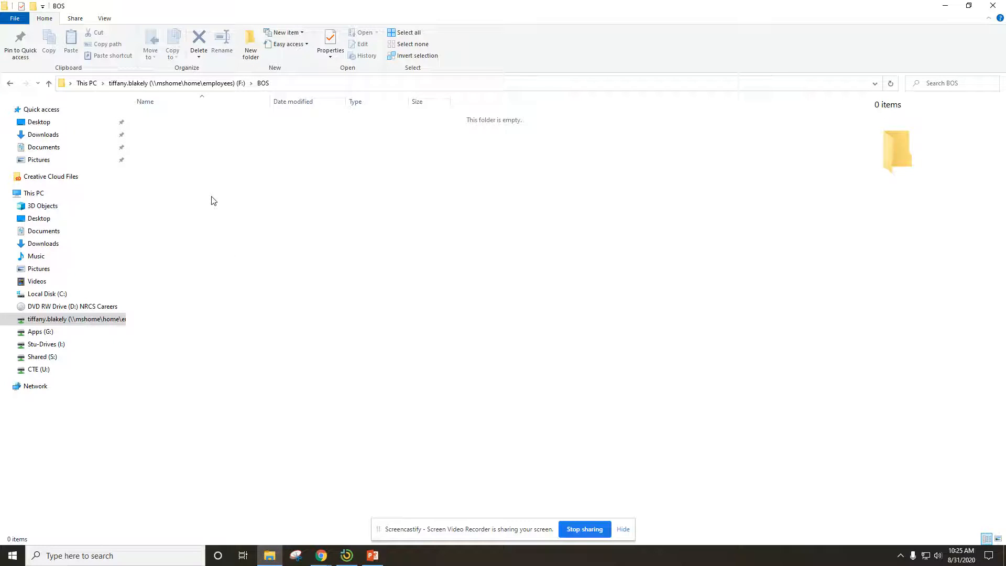
{"action": "left_click", "coordinate": [35, 7]}
{"action": "left_click", "coordinate": [34, 7]}
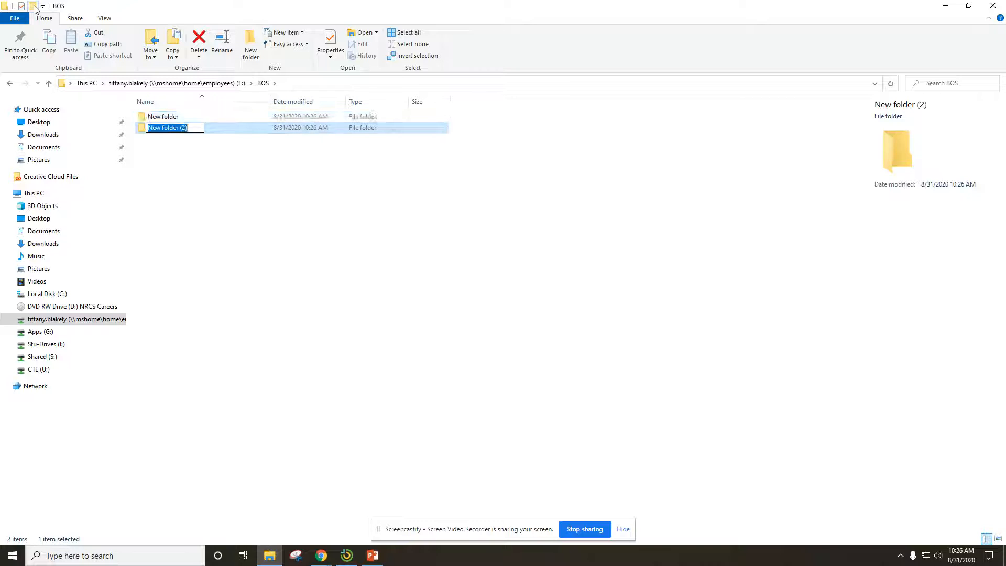
{"action": "left_click", "coordinate": [34, 7]}
{"action": "left_click", "coordinate": [35, 8]}
{"action": "left_click", "coordinate": [34, 8]}
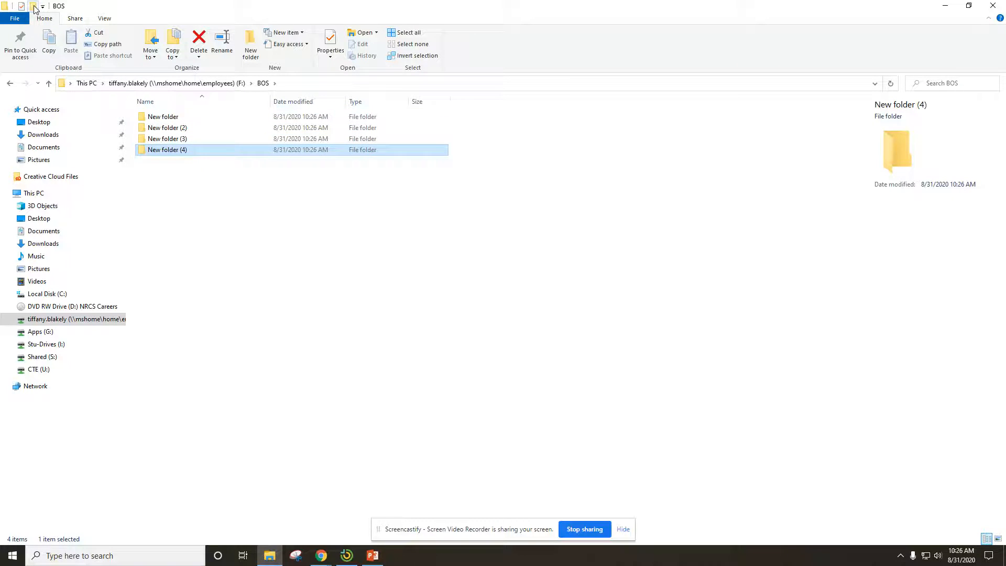
{"action": "left_click", "coordinate": [35, 7]}
{"action": "left_click", "coordinate": [216, 310]}
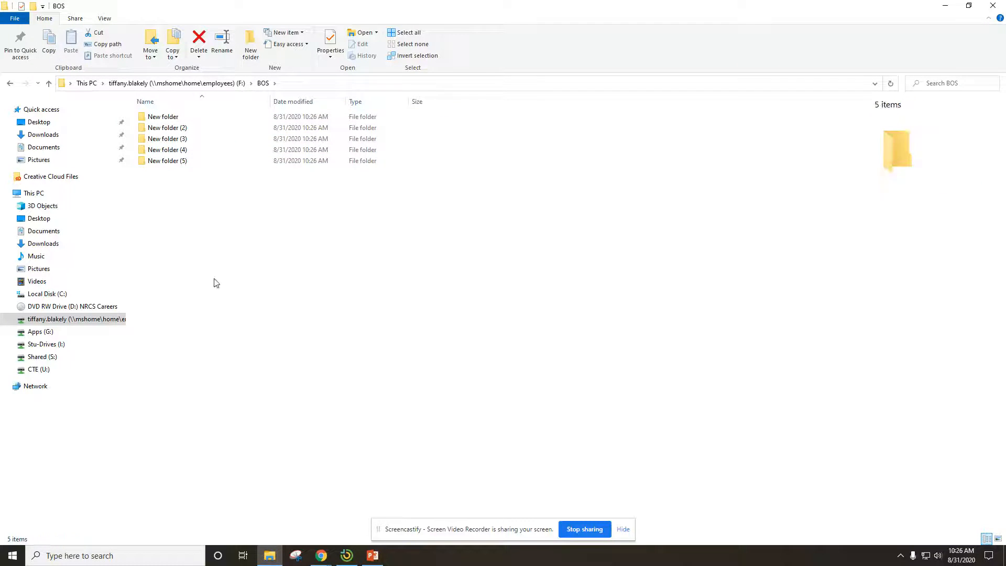
- Rename the first subfolder, New folder, as Word Processing
{"action": "left_click", "coordinate": [185, 120]}
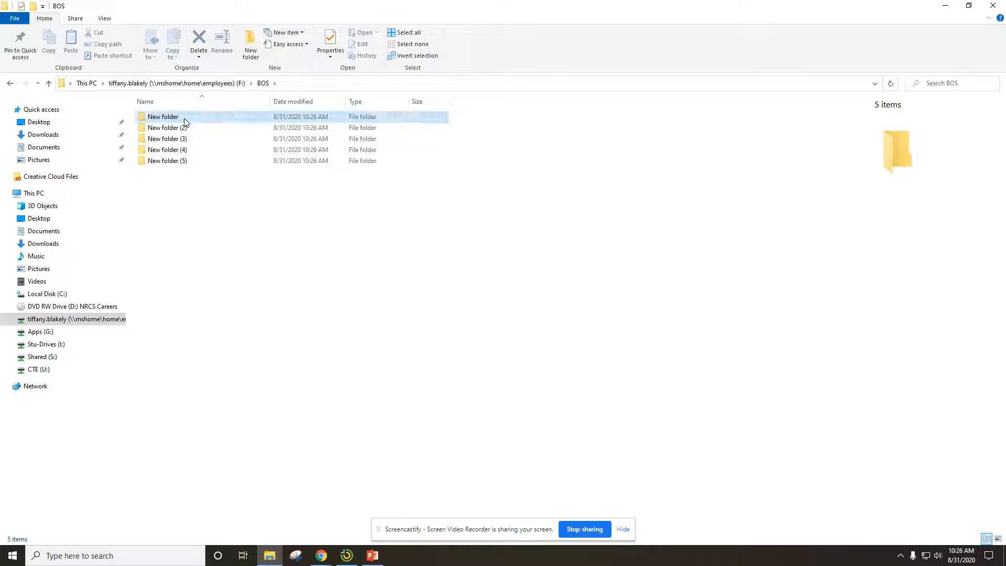
{"action": "right_click", "coordinate": [221, 121]}
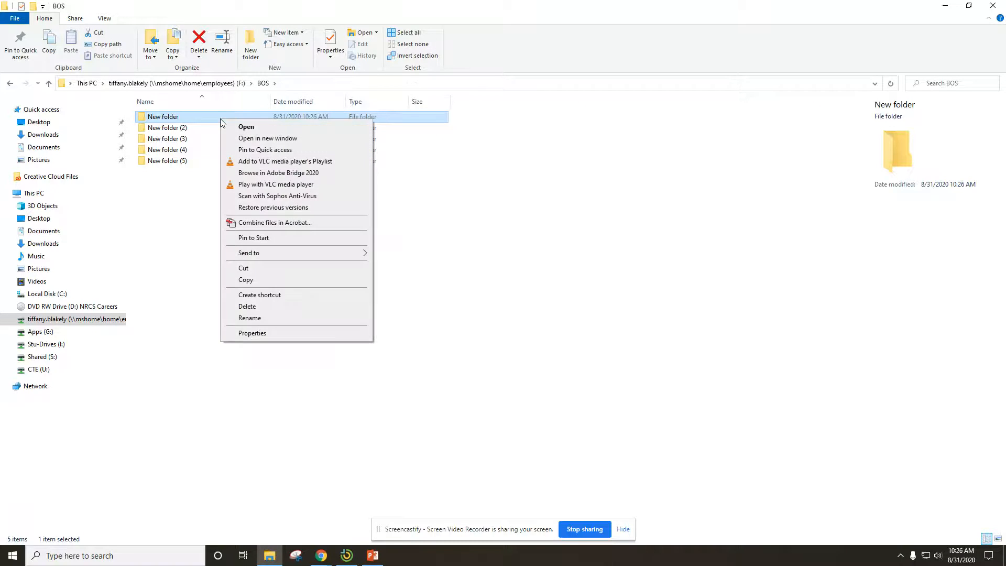
{"action": "left_click", "coordinate": [251, 318]}
{"action": "type", "text": "W"}
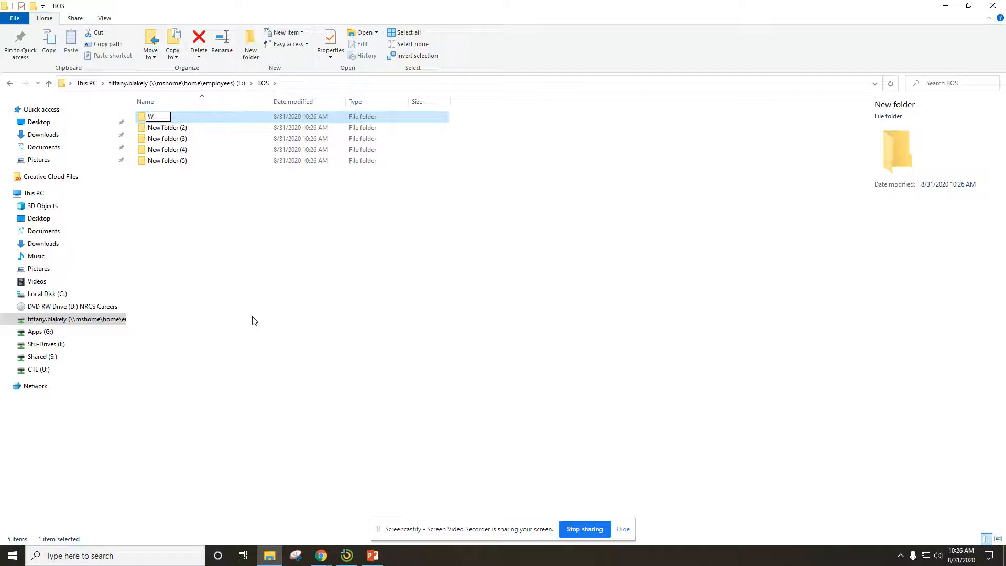
{"action": "type", "text": "ord Processing"}
{"action": "key", "text": "Return"}
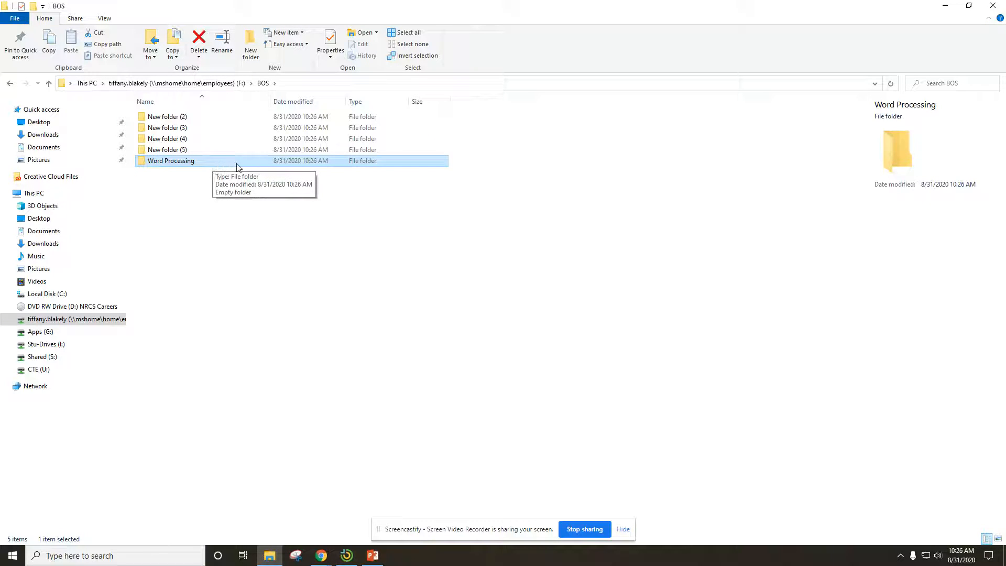
- Rename the subfolder New folder (2) inside BOS as Spreadsheets
{"action": "left_click", "coordinate": [178, 120]}
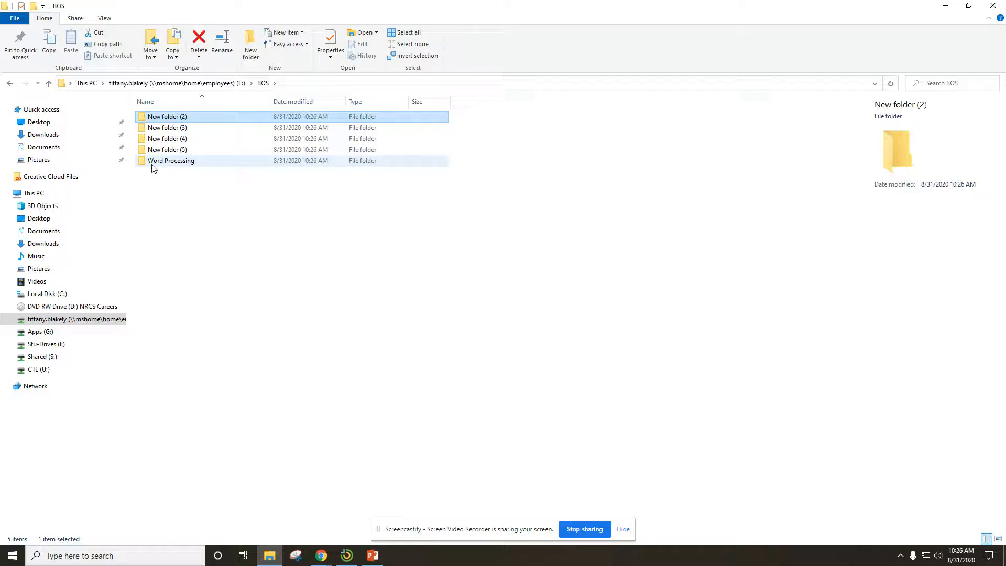
{"action": "left_click", "coordinate": [203, 118]}
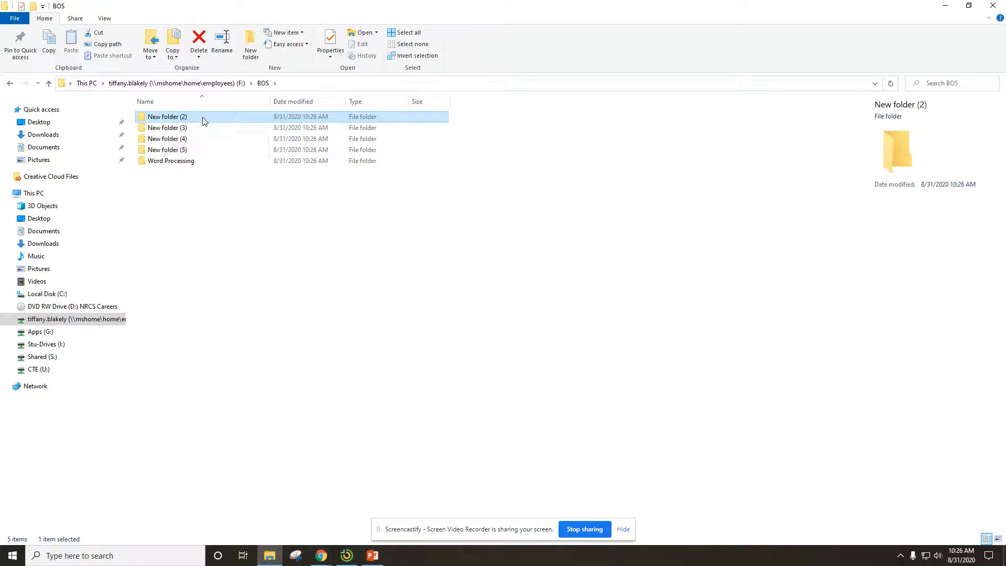
{"action": "right_click", "coordinate": [221, 117]}
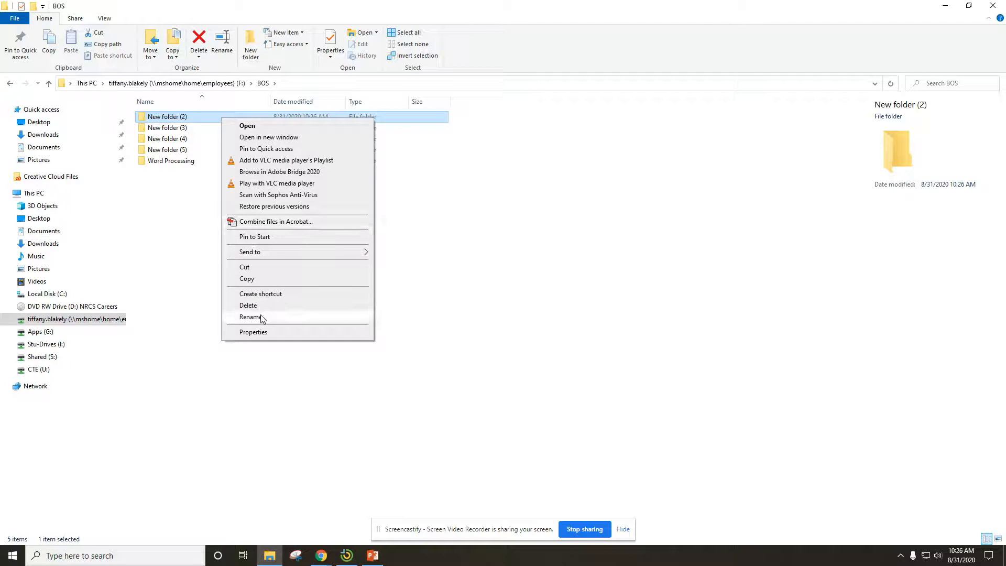
{"action": "left_click", "coordinate": [251, 317]}
{"action": "type", "text": "Spreadsheets"}
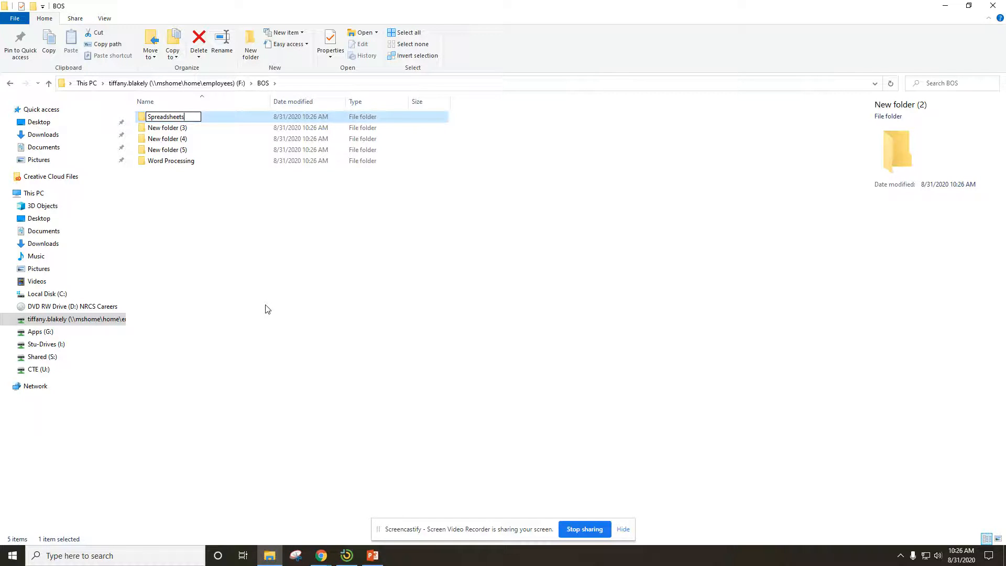
{"action": "key", "text": "Return"}
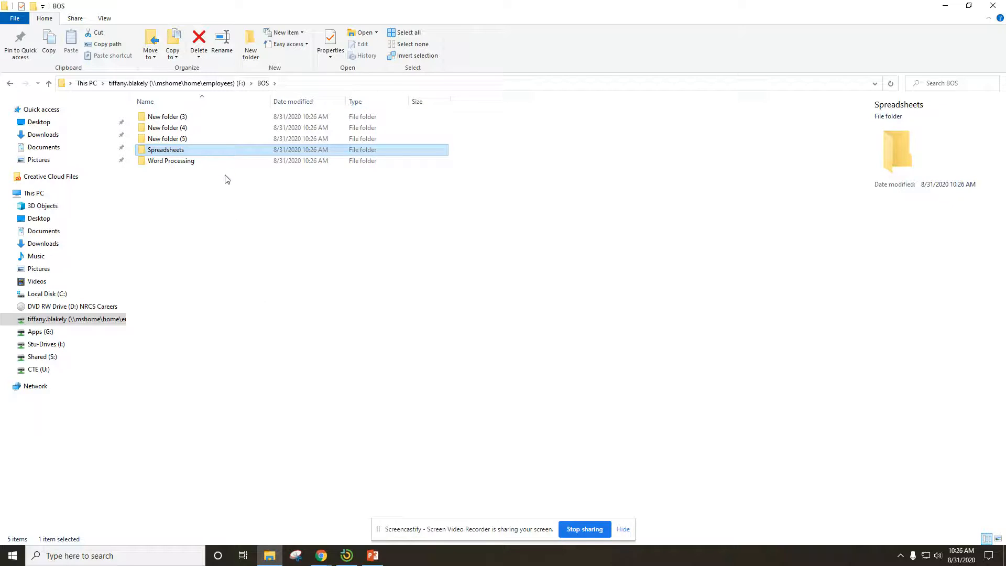
- Rename the subfolder New folder (3) inside BOS as Databases
{"action": "right_click", "coordinate": [197, 120]}
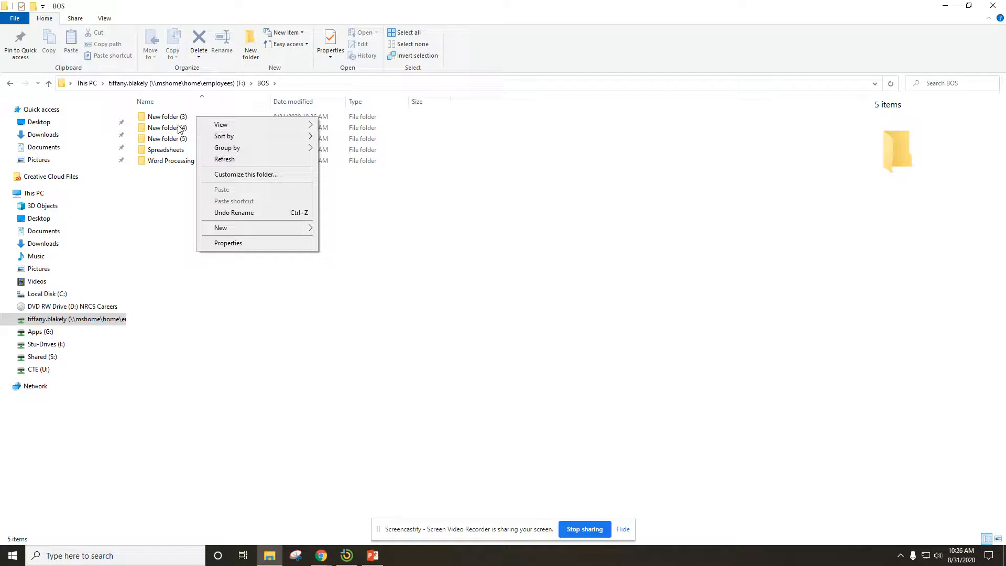
{"action": "left_click", "coordinate": [157, 275]}
{"action": "left_click", "coordinate": [202, 118]}
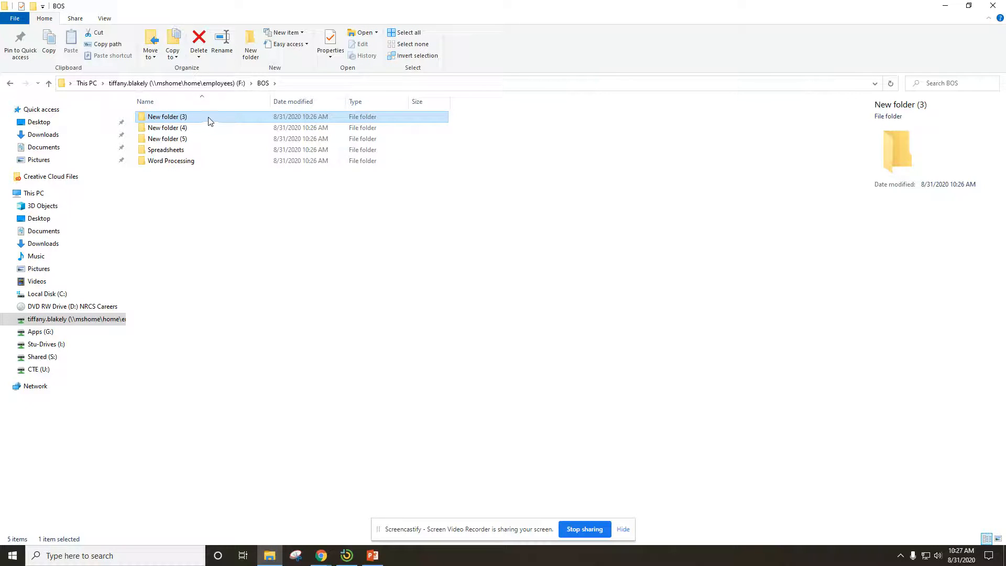
{"action": "right_click", "coordinate": [210, 121]}
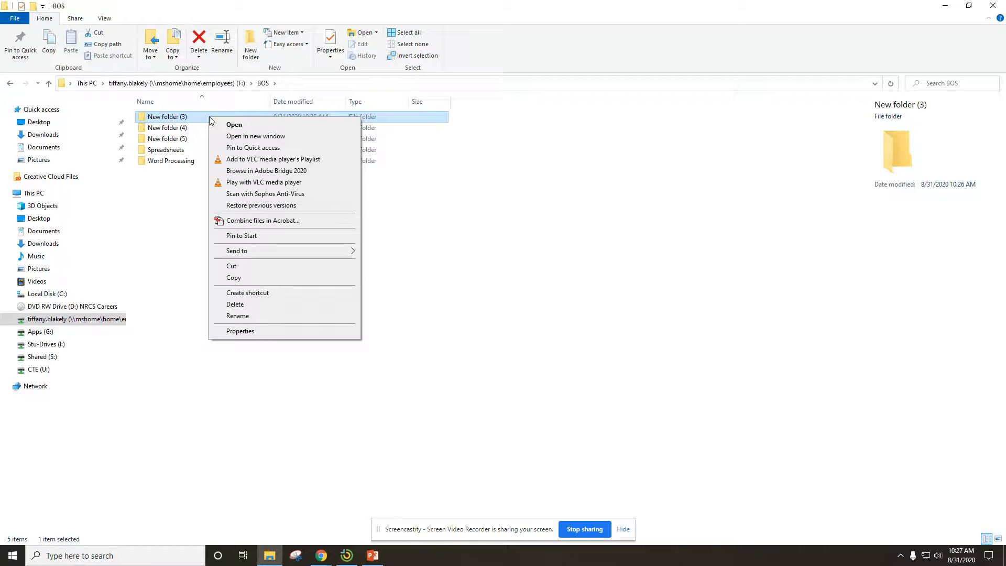
{"action": "left_click", "coordinate": [237, 316]}
{"action": "type", "text": "Access"}
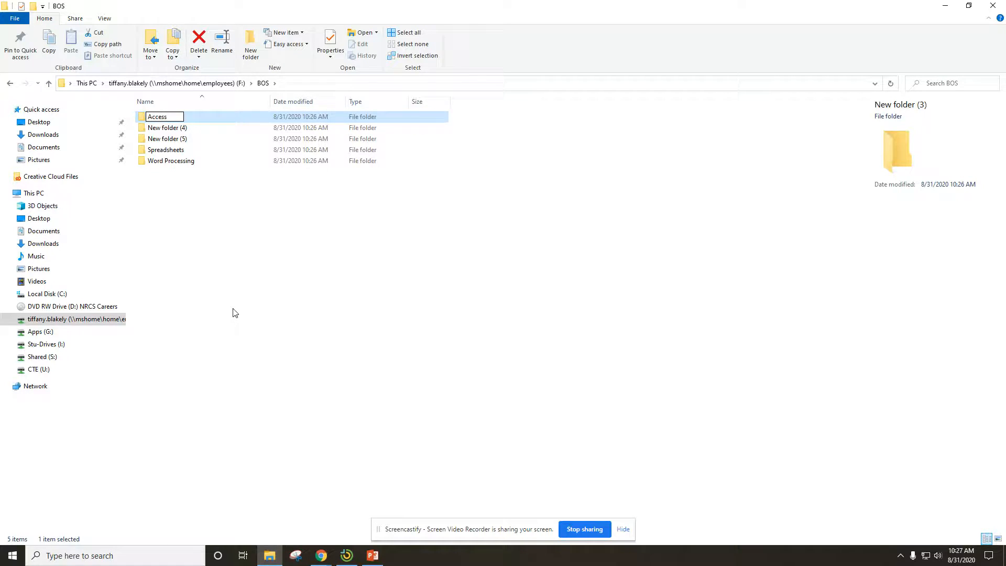
{"action": "key", "text": "BackSpace"}
{"action": "key", "text": "BackSpace"}
{"action": "key", "text": "BackSpace"}
{"action": "key", "text": "BackSpace"}
{"action": "key", "text": "BackSpace"}
{"action": "type", "text": "Databases"}
{"action": "key", "text": "Return"}
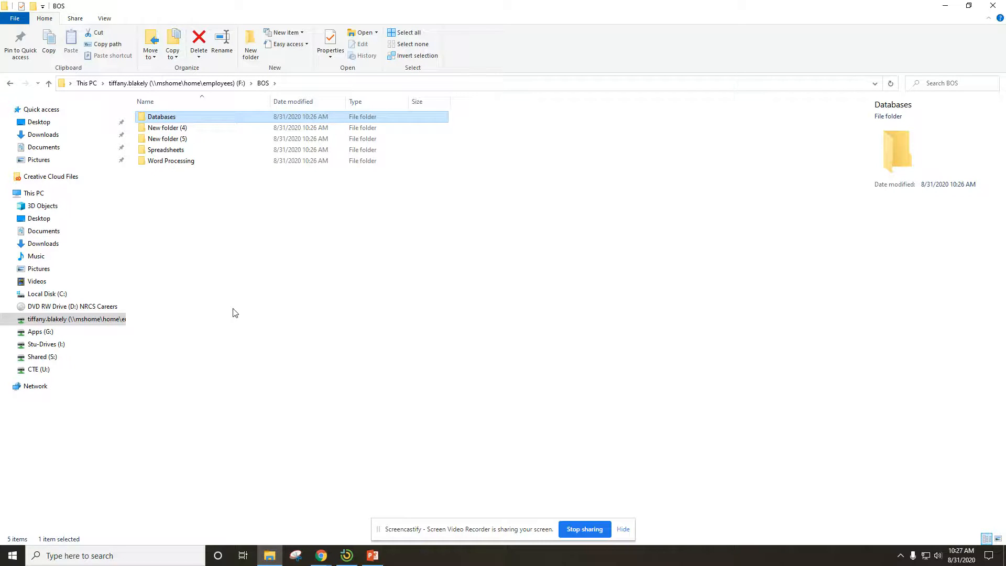
- Rename the subfolder New folder (4) inside BOS as Presentations
{"action": "left_click", "coordinate": [190, 130]}
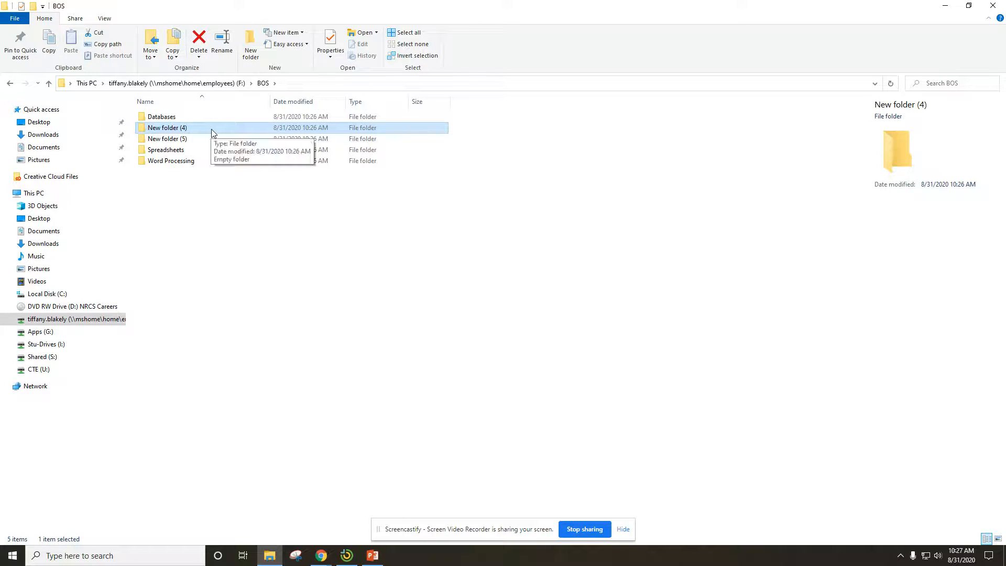
{"action": "right_click", "coordinate": [214, 131]}
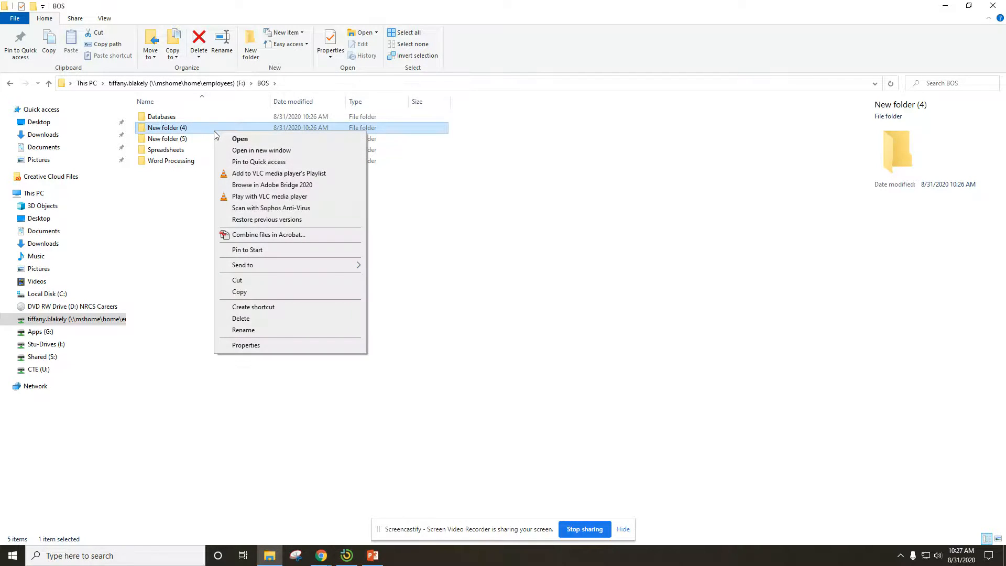
{"action": "left_click", "coordinate": [243, 330]}
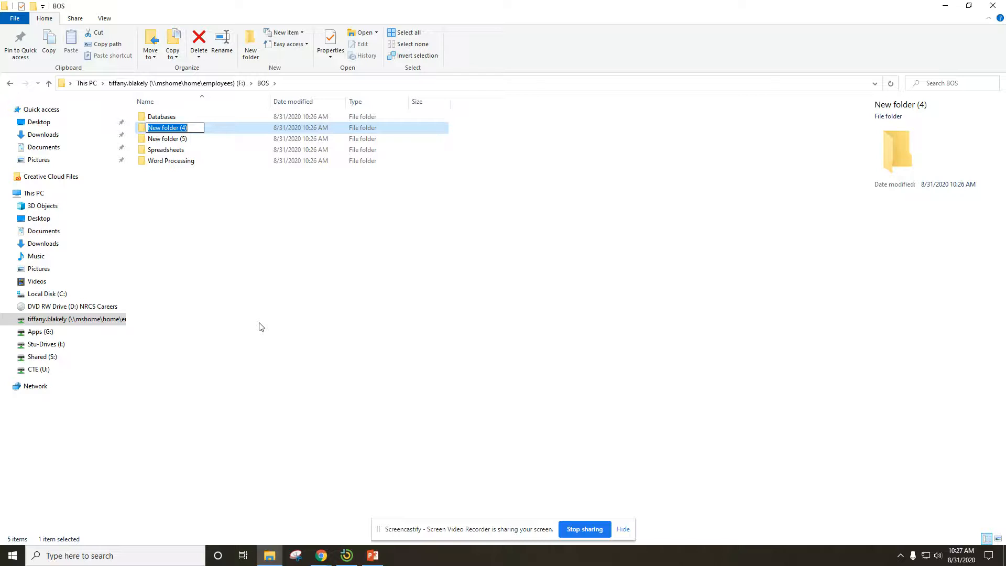
{"action": "type", "text": "Presentations"}
{"action": "key", "text": "Return"}
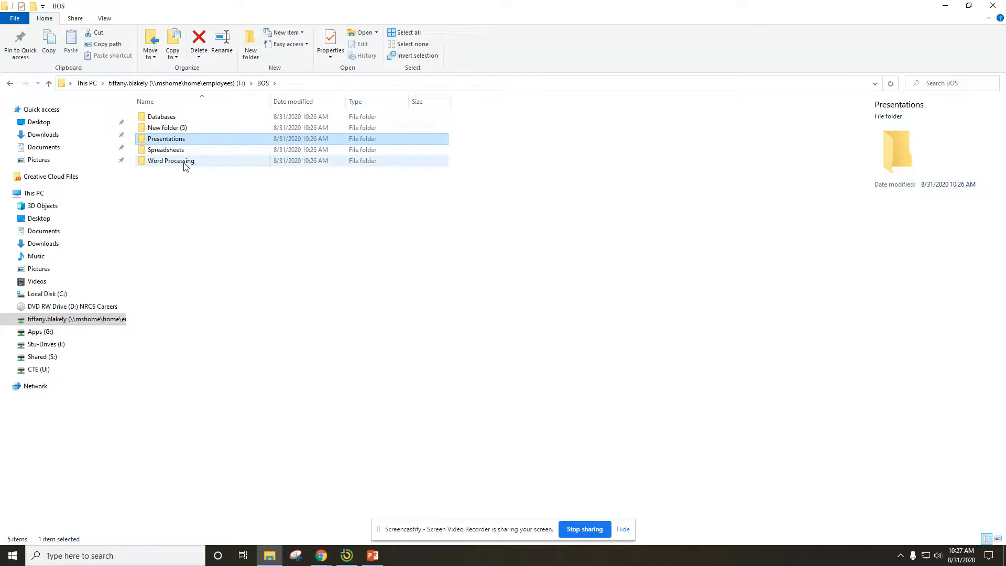
- Rename the last default-named subfolder, New folder (5), as Bellwork
{"action": "left_click", "coordinate": [175, 129]}
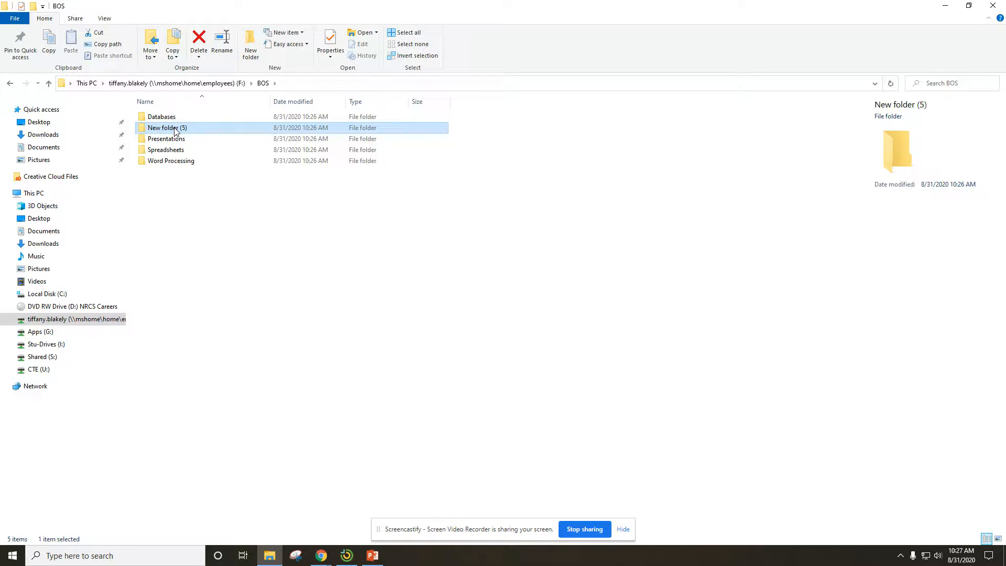
{"action": "right_click", "coordinate": [175, 128]}
{"action": "left_click", "coordinate": [204, 329]}
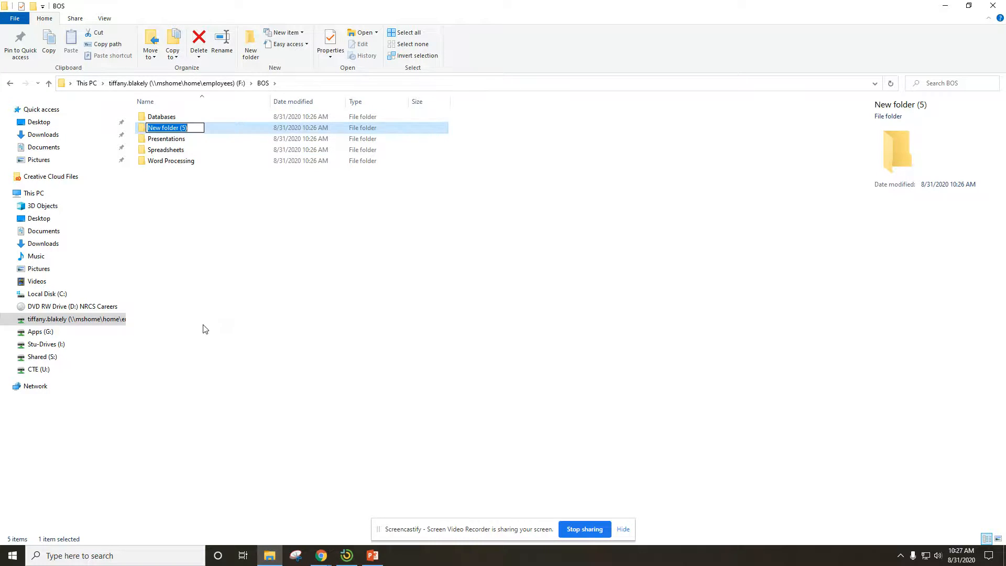
{"action": "type", "text": "Bellwork"}
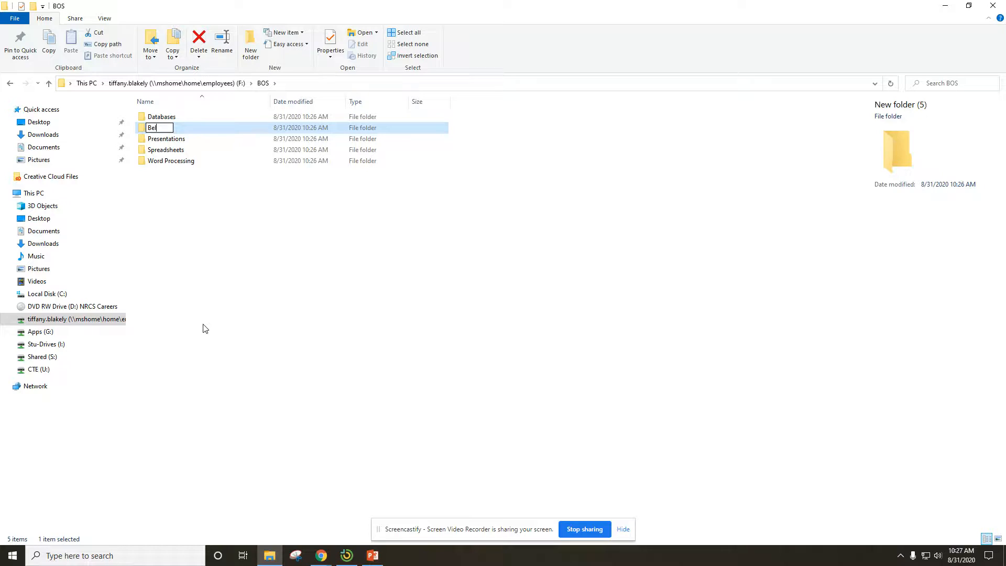
{"action": "left_click", "coordinate": [251, 224]}
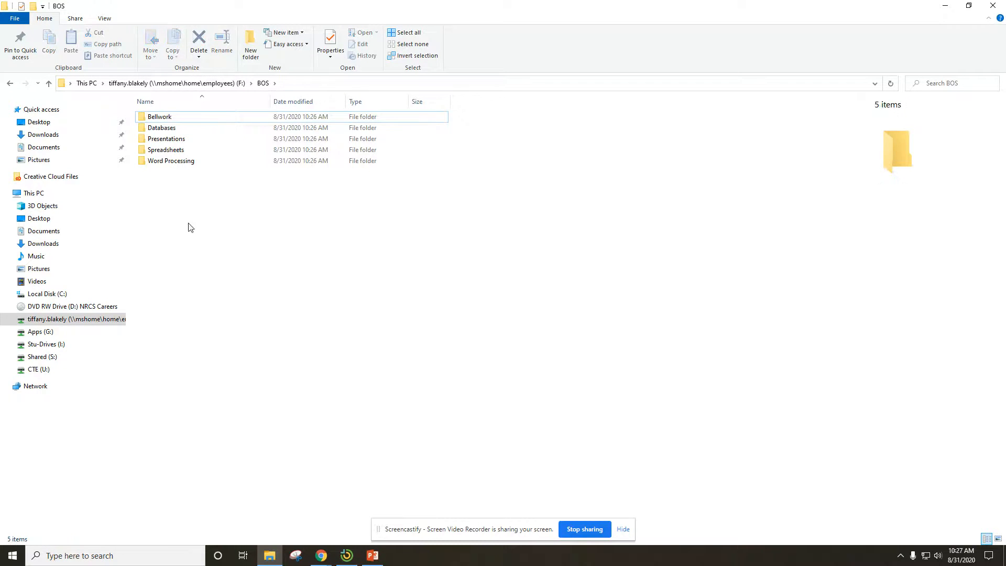
- Create one more folder inside BOS and name it Pictures
{"action": "right_click", "coordinate": [274, 207]}
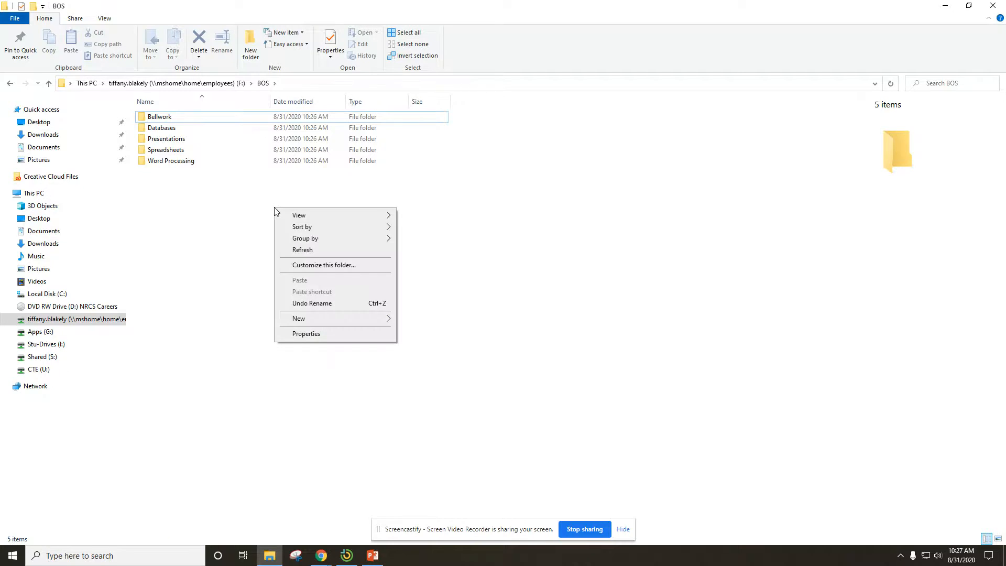
{"action": "mouse_move", "coordinate": [292, 320]}
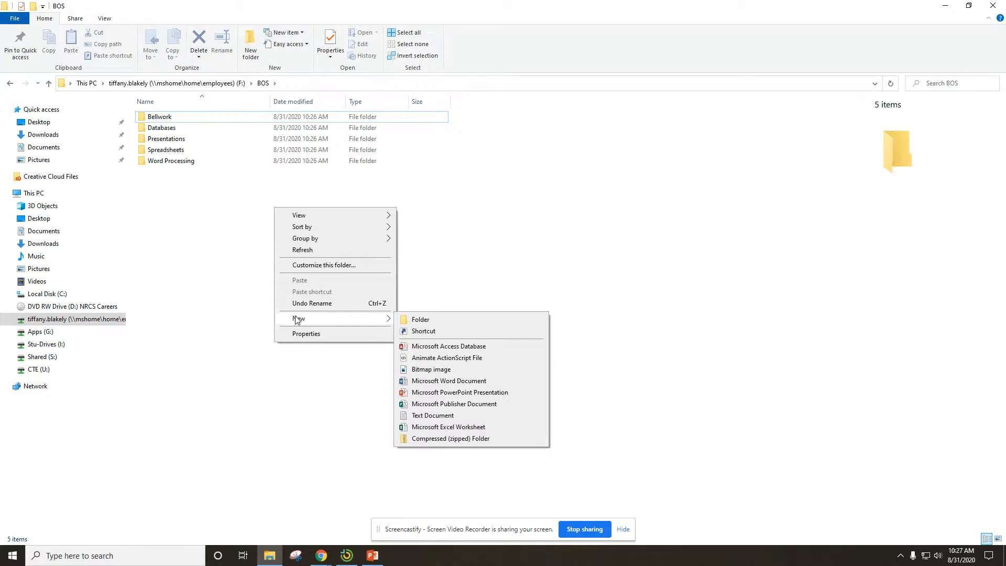
{"action": "left_click", "coordinate": [429, 321]}
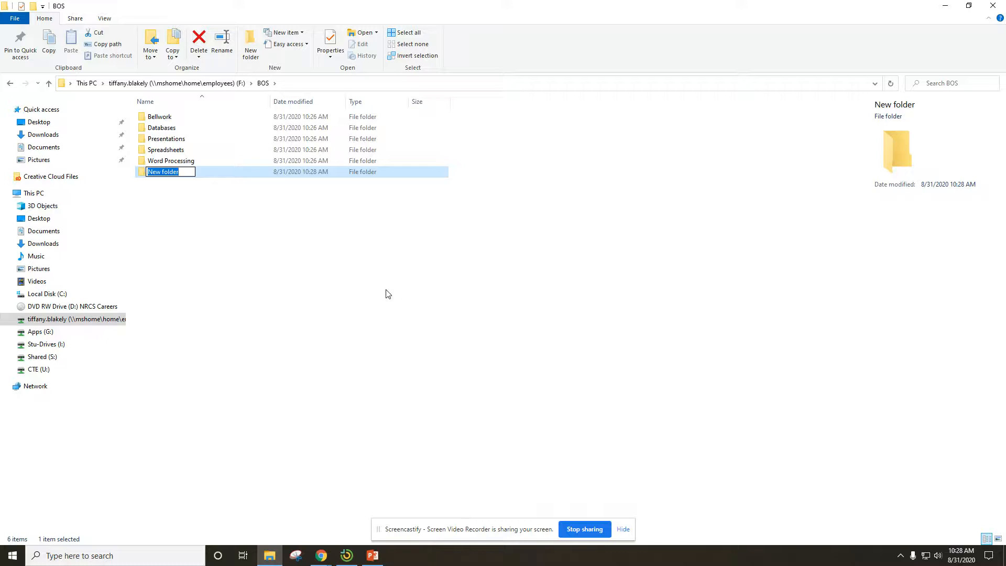
{"action": "type", "text": "Pc"}
{"action": "key", "text": "BackSpace"}
{"action": "type", "text": "ictures"}
{"action": "key", "text": "Return"}
{"action": "left_click", "coordinate": [369, 270]}
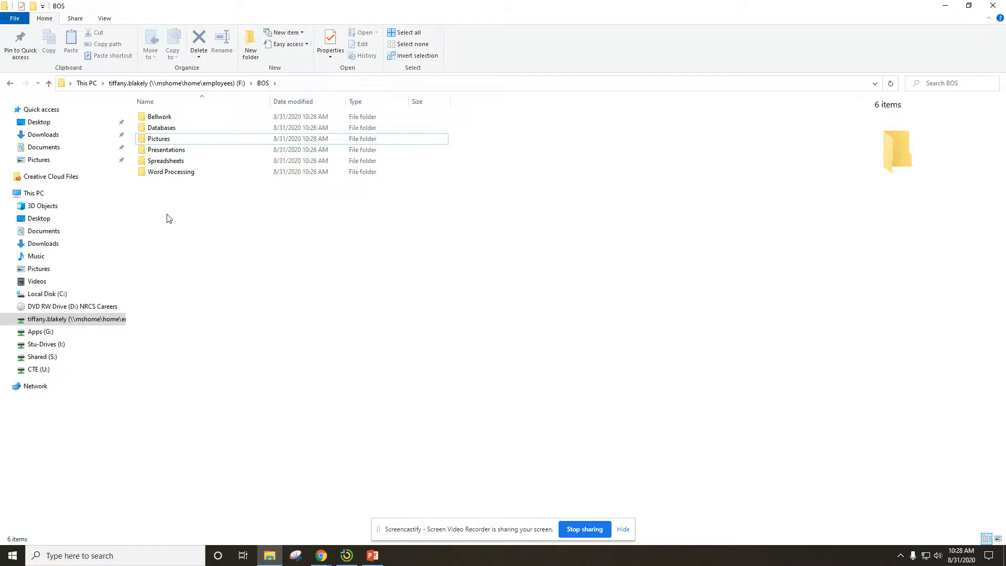
- Create a new Microsoft Word document in the BOS folder and name it Classmate Bingo
{"action": "right_click", "coordinate": [175, 242]}
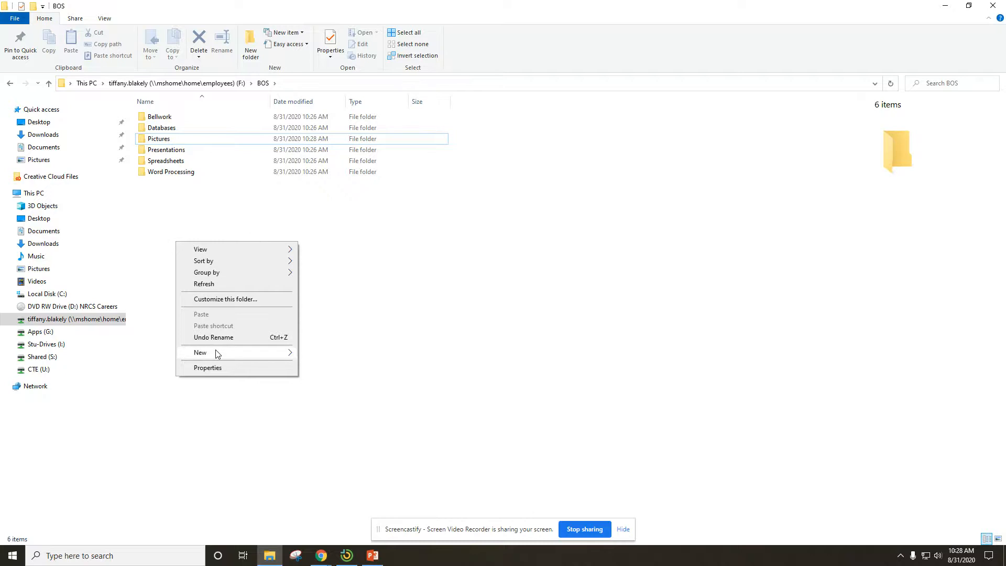
{"action": "mouse_move", "coordinate": [217, 354]}
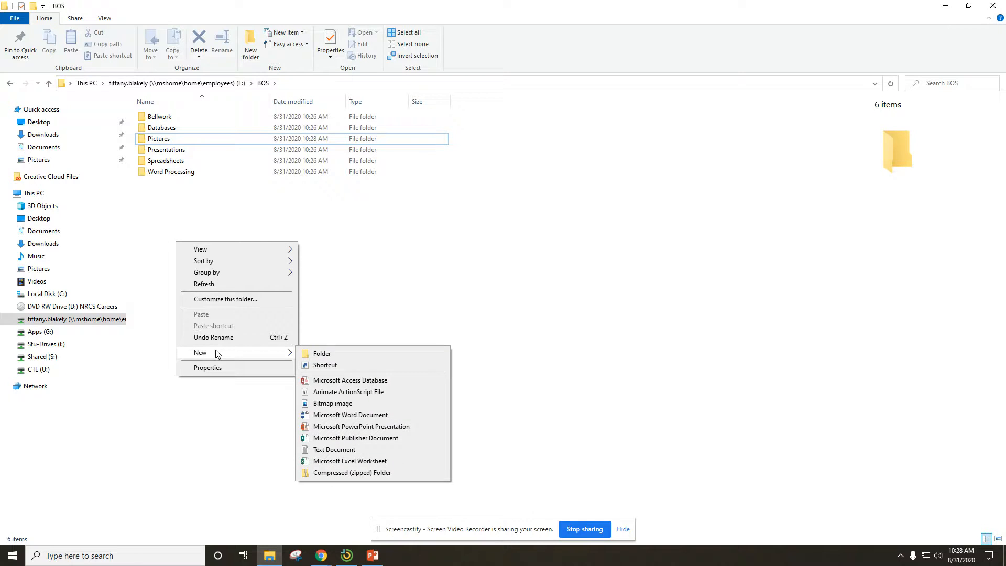
{"action": "left_click", "coordinate": [327, 415]}
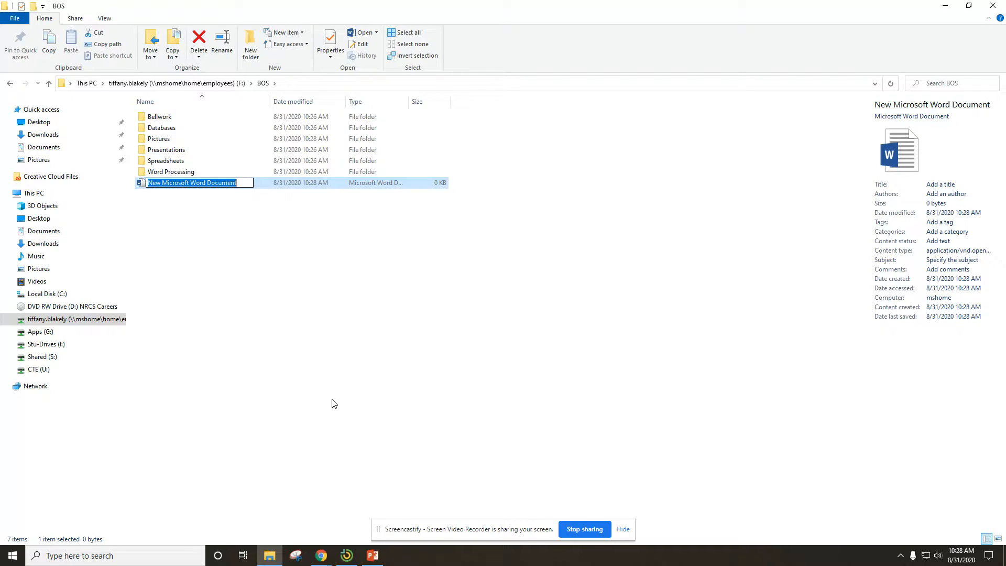
{"action": "type", "text": "Class"}
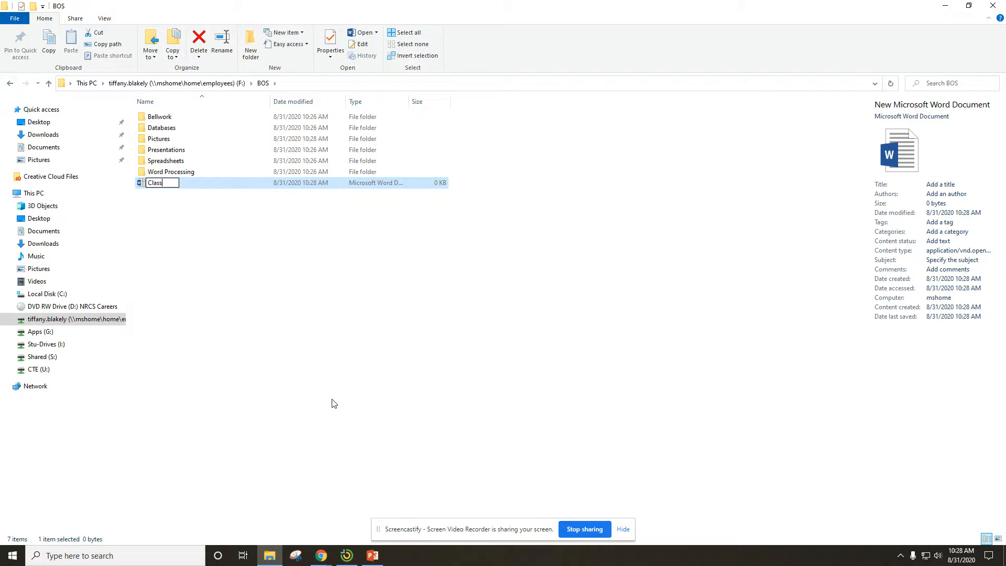
{"action": "type", "text": "mate Bingo"}
{"action": "key", "text": "Return"}
{"action": "left_click", "coordinate": [256, 262]}
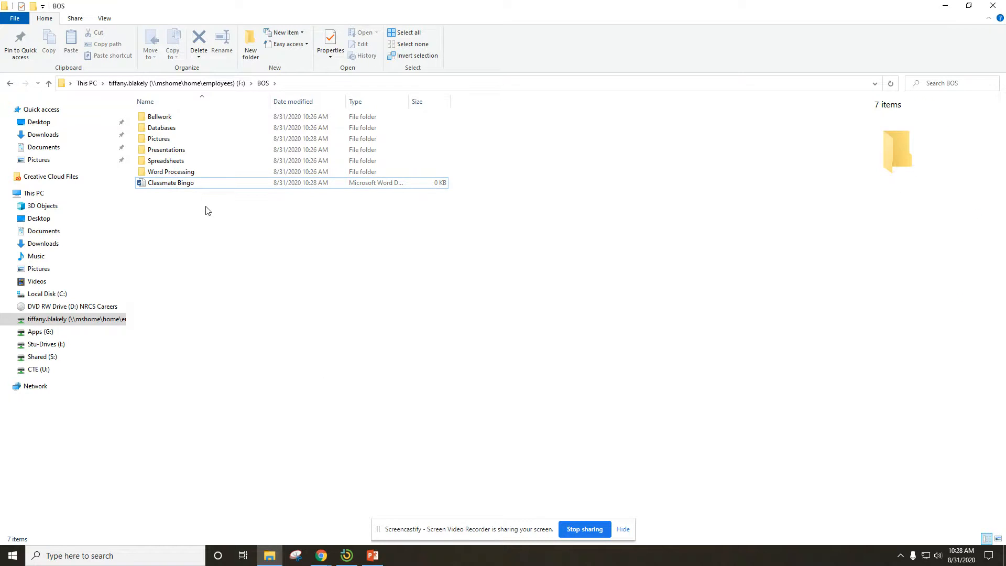
- Move the Classmate Bingo document into the Word Processing folder and open that folder
{"action": "left_click", "coordinate": [210, 188]}
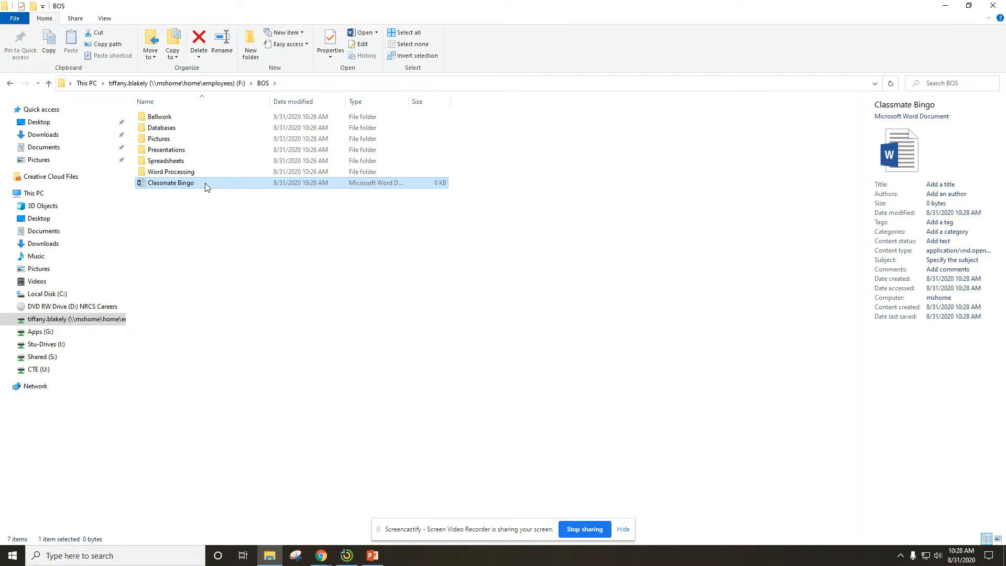
{"action": "left_click_drag", "start_coordinate": [205, 184], "coordinate": [203, 171]}
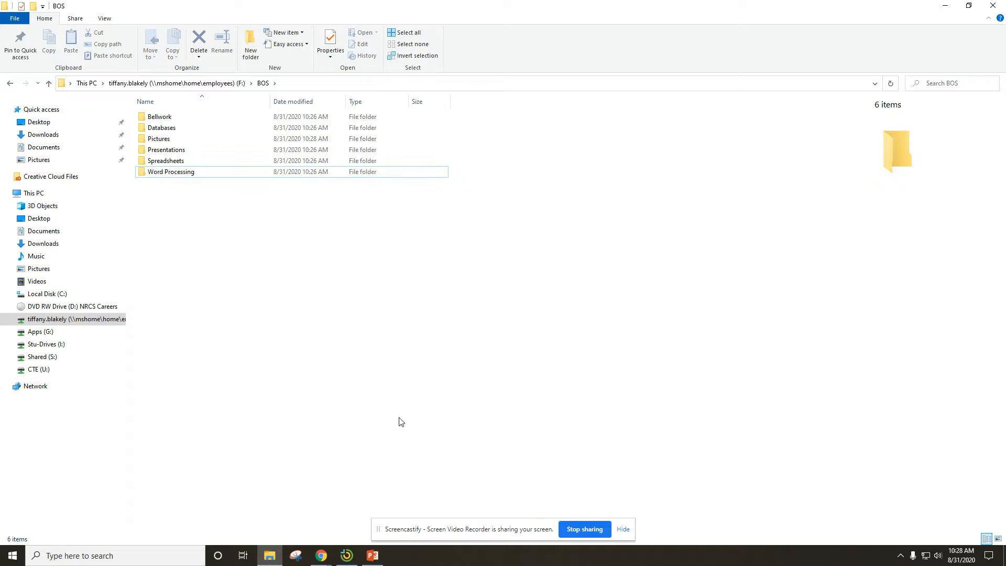
{"action": "left_click", "coordinate": [231, 174]}
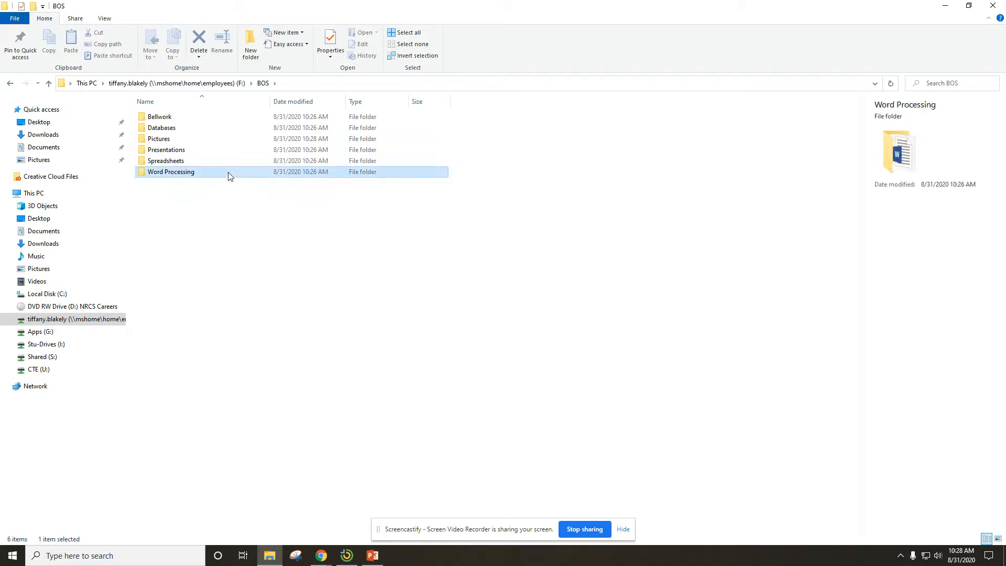
{"action": "double_click", "coordinate": [228, 176]}
- Cut Classmate Bingo from the Word Processing folder and paste it into the Pictures folder inside BOS
{"action": "left_click", "coordinate": [192, 124]}
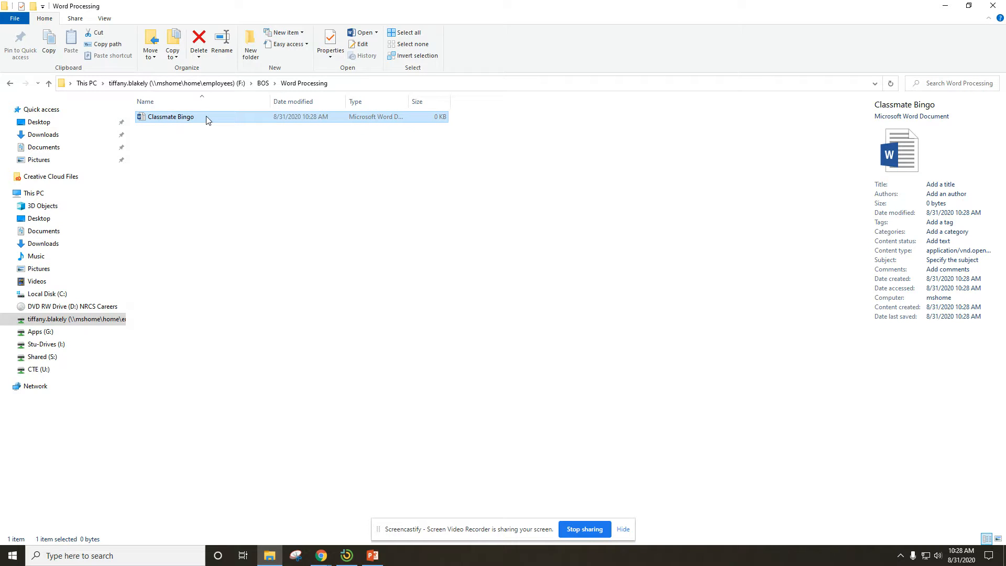
{"action": "right_click", "coordinate": [208, 116]}
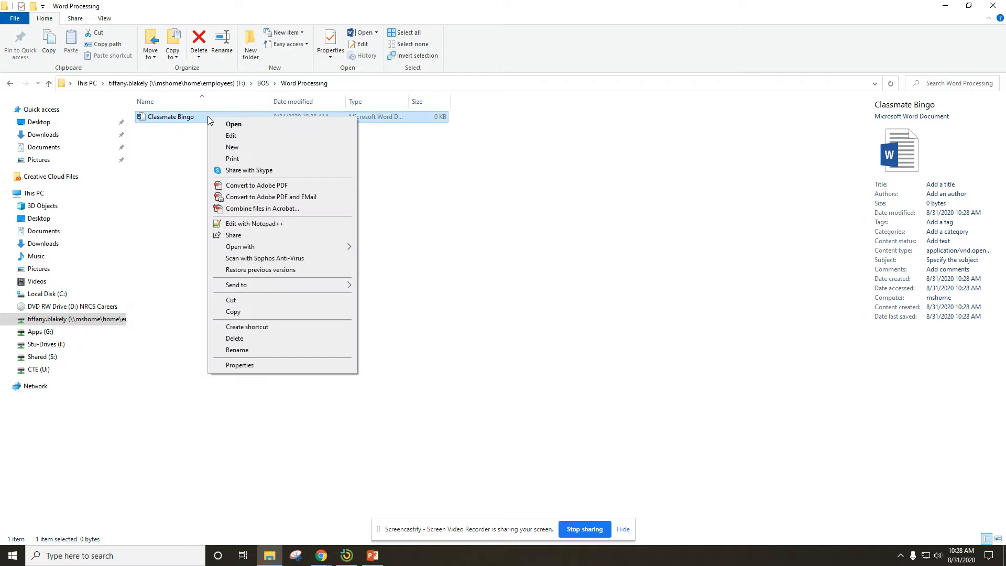
{"action": "left_click", "coordinate": [250, 301]}
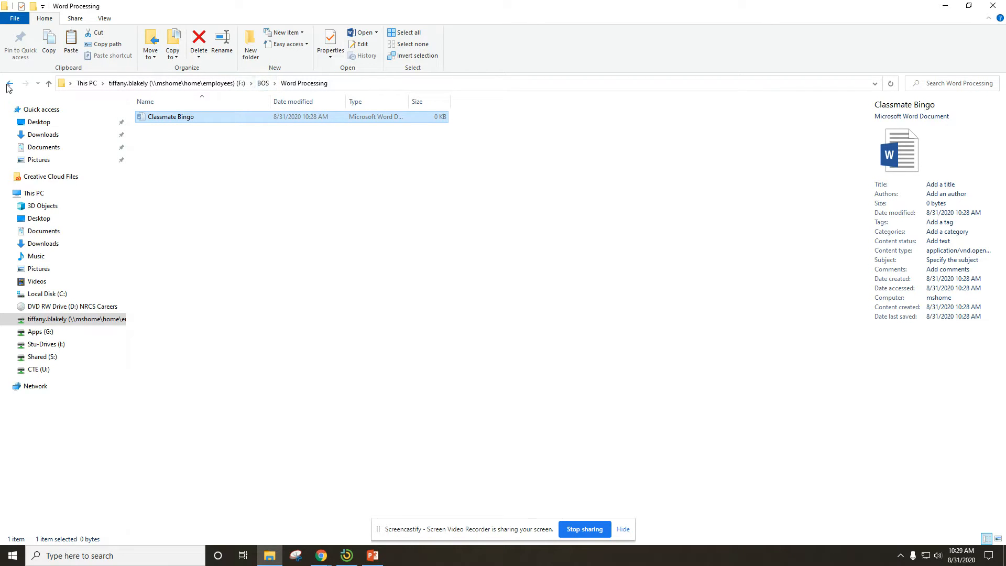
{"action": "left_click", "coordinate": [262, 83]}
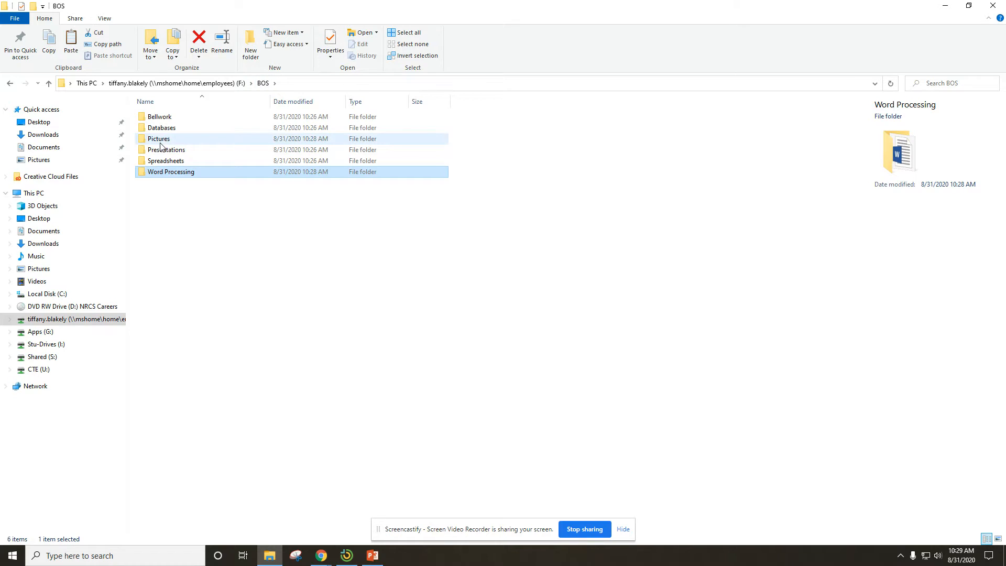
{"action": "double_click", "coordinate": [177, 139]}
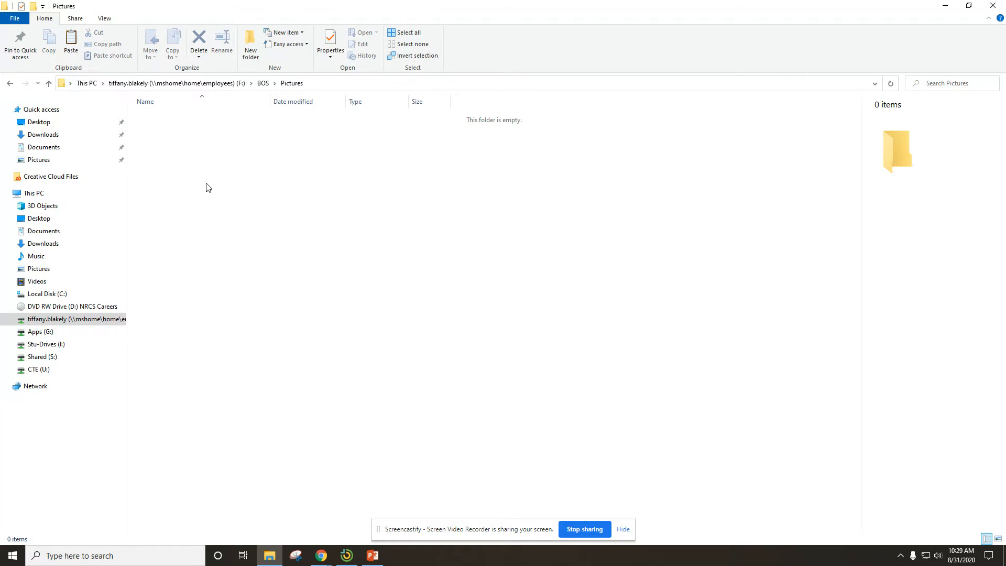
{"action": "right_click", "coordinate": [228, 204]}
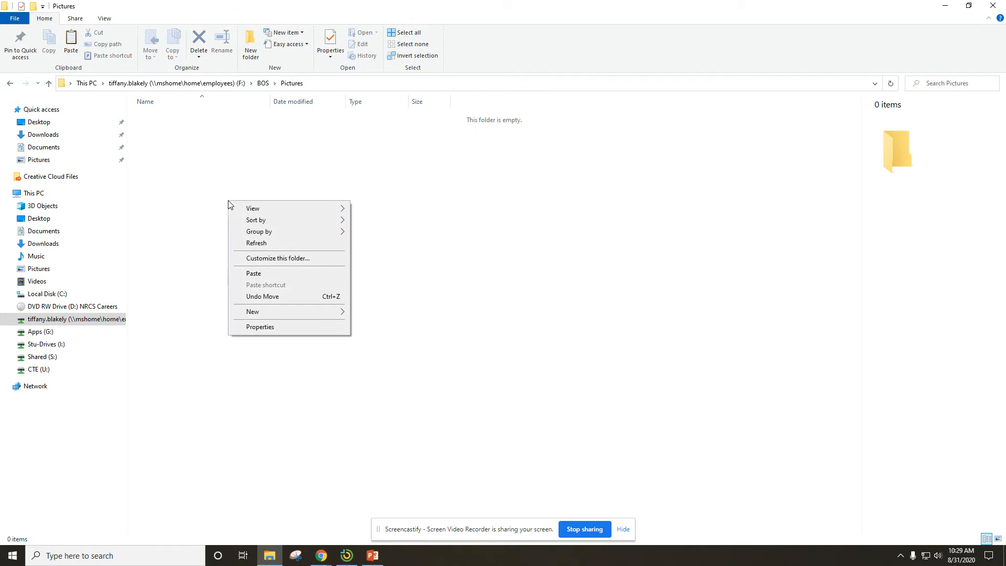
{"action": "left_click", "coordinate": [255, 273]}
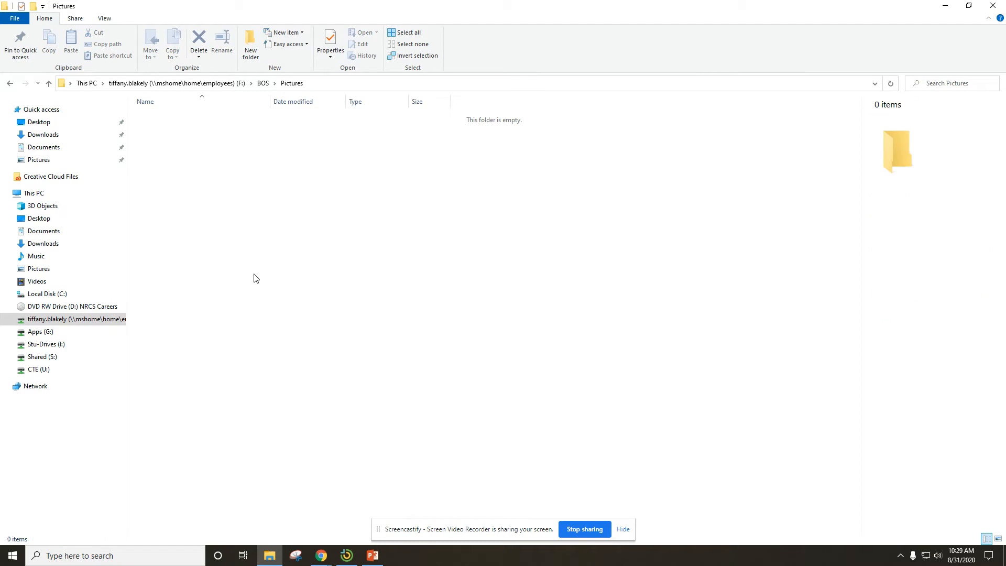
- Return to the root of the F: drive and clear the folder selection
{"action": "left_click", "coordinate": [218, 89]}
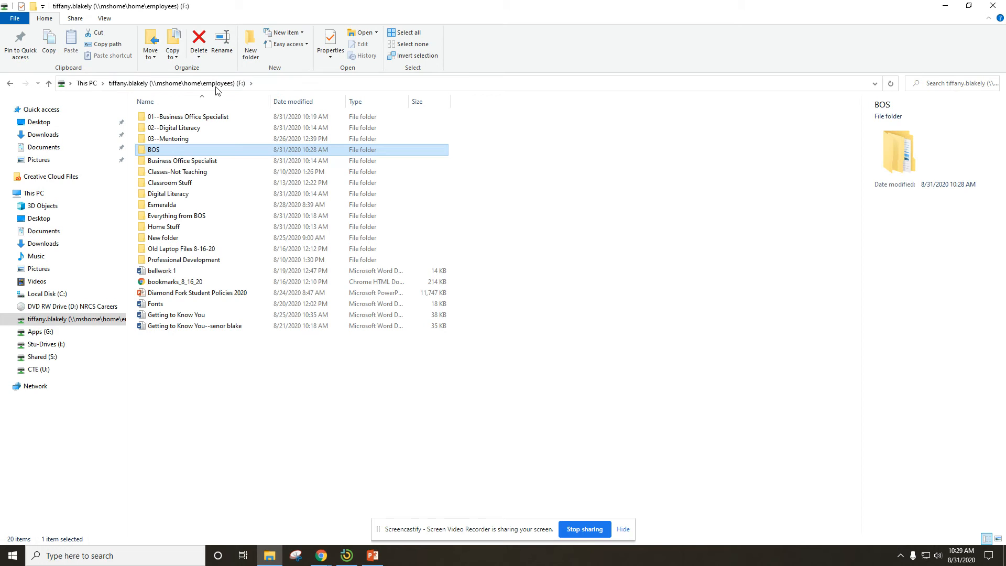
{"action": "left_click", "coordinate": [525, 386]}
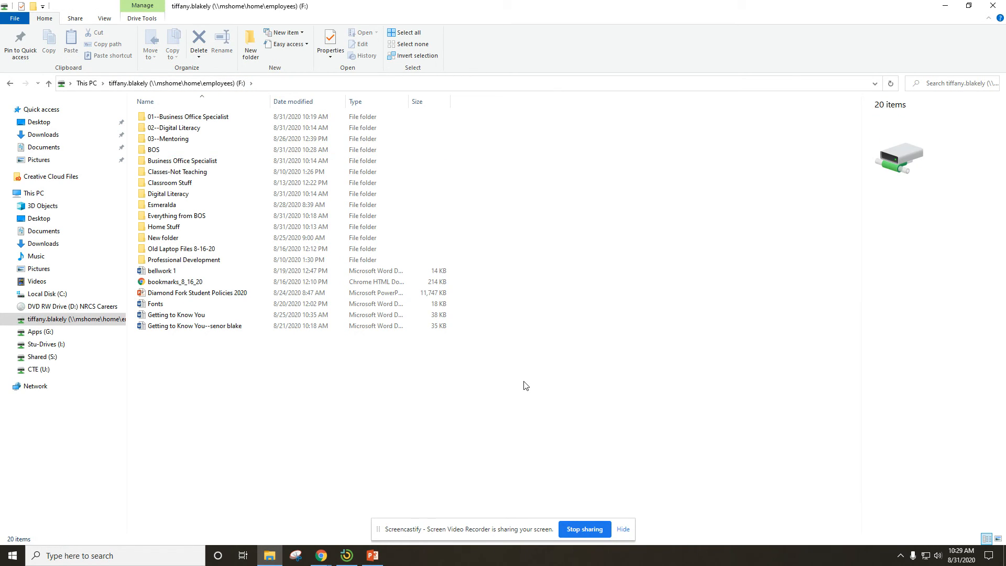